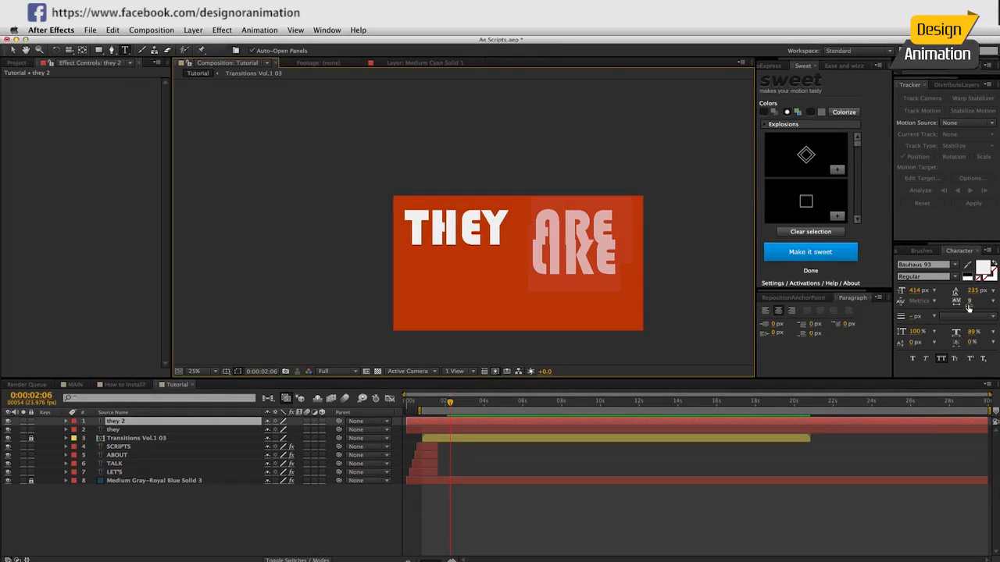
Set the leading of the ARE LIKE text to 306 px and finish editing it.
click(972, 291)
key(shift+Up)
key(shift+Up)
key(shift+Up)
key(shift+Up)
key(shift+Up)
key(shift+Up)
key(shift+Up)
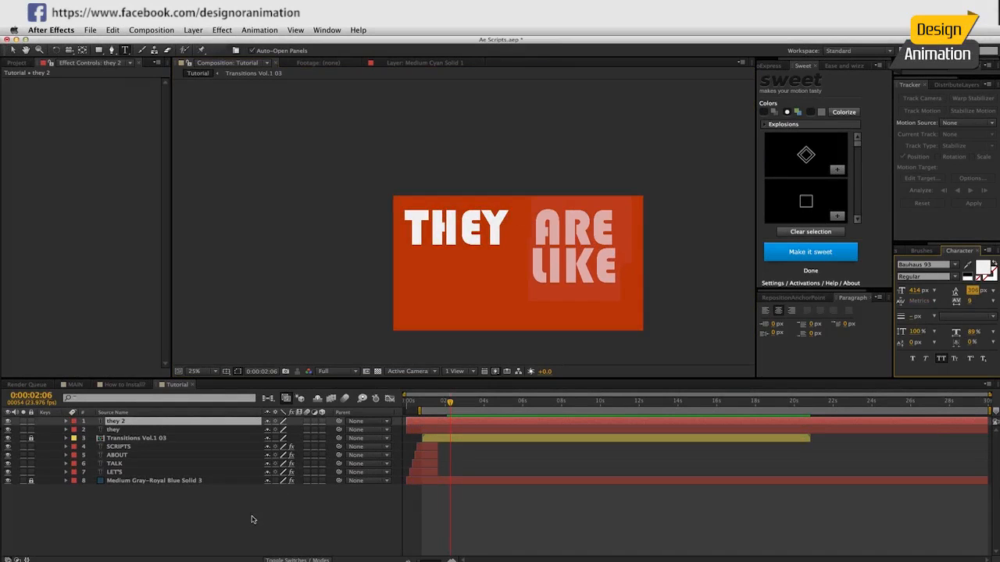
click(252, 519)
Arrange the words THEY and ARE LIKE side by side, closely spaced in the upper part of the composition.
key(v)
drag(560, 270, 562, 264)
mouse_move(478, 240)
mouse_down()
mouse_move(509, 241)
mouse_move(471, 238)
mouse_up()
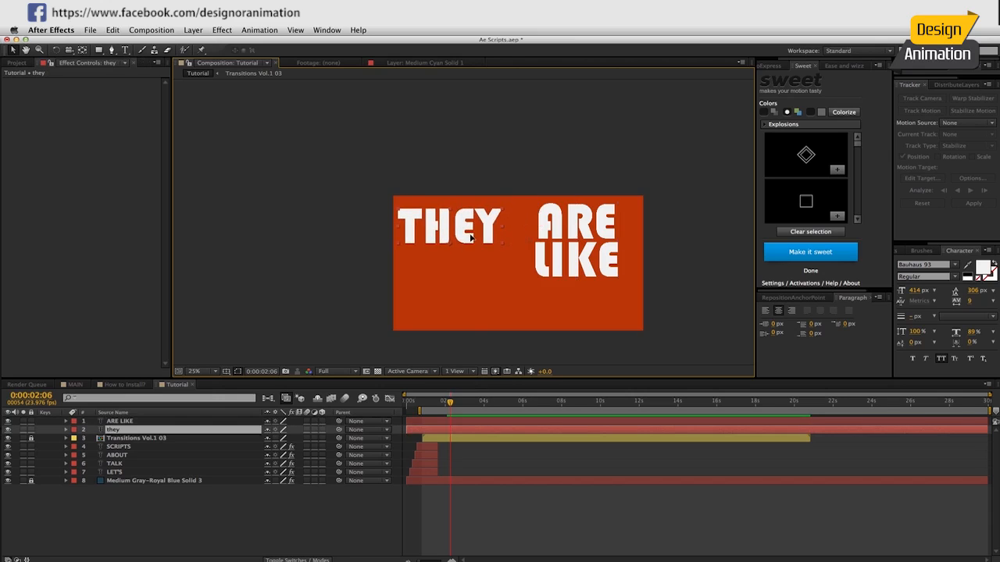
drag(568, 235, 588, 248)
drag(469, 231, 478, 231)
drag(539, 251, 542, 251)
drag(485, 235, 488, 235)
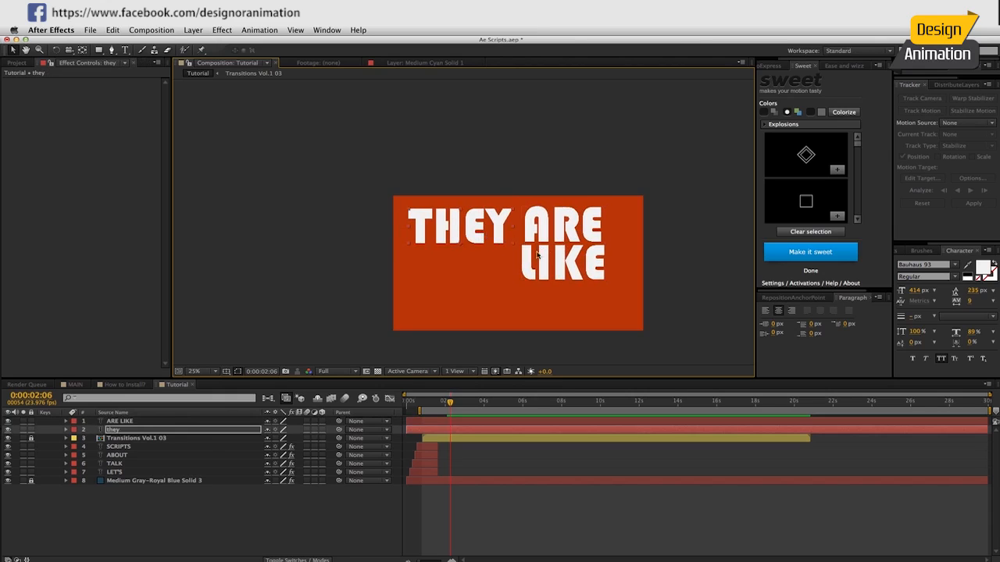
Add a new text layer below THEY reading CHEAT.
key(super+t)
click(435, 272)
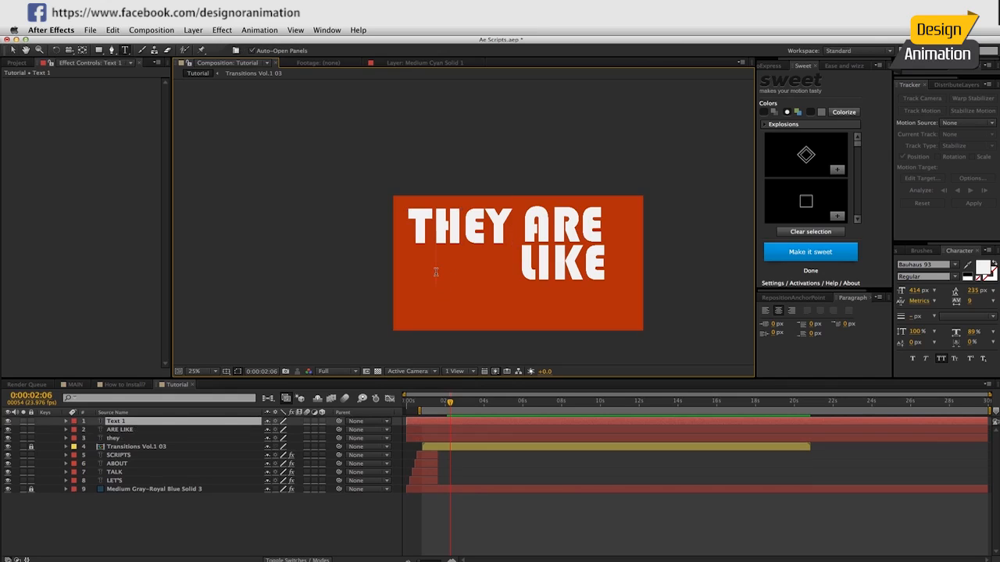
text(CHEAT)
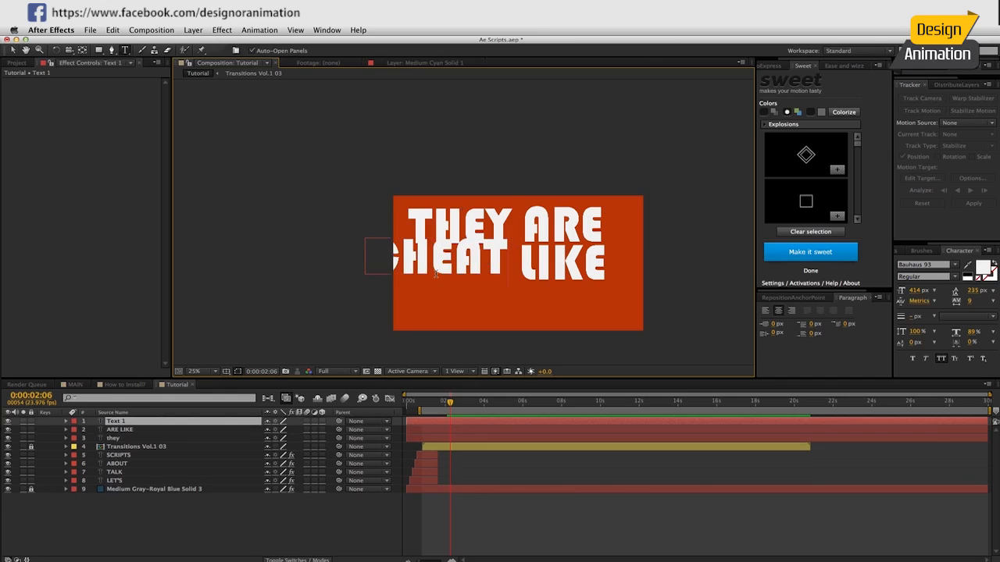
Scale the CHEAT text down and place it beneath THEY, directly beside LIKE.
click(303, 527)
key(v)
drag(448, 270, 458, 274)
click(516, 246)
click(511, 252)
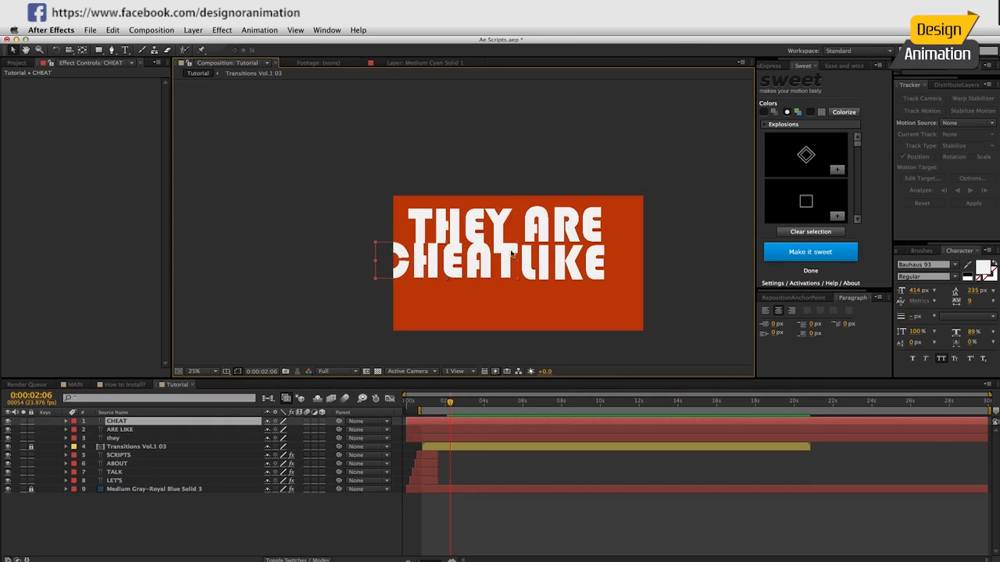
drag(517, 246, 506, 305)
Duplicate the CHEAT layer as CODES with a 549 px font size and place it centred below the other words.
key(ctrl+d)
text(CODES)
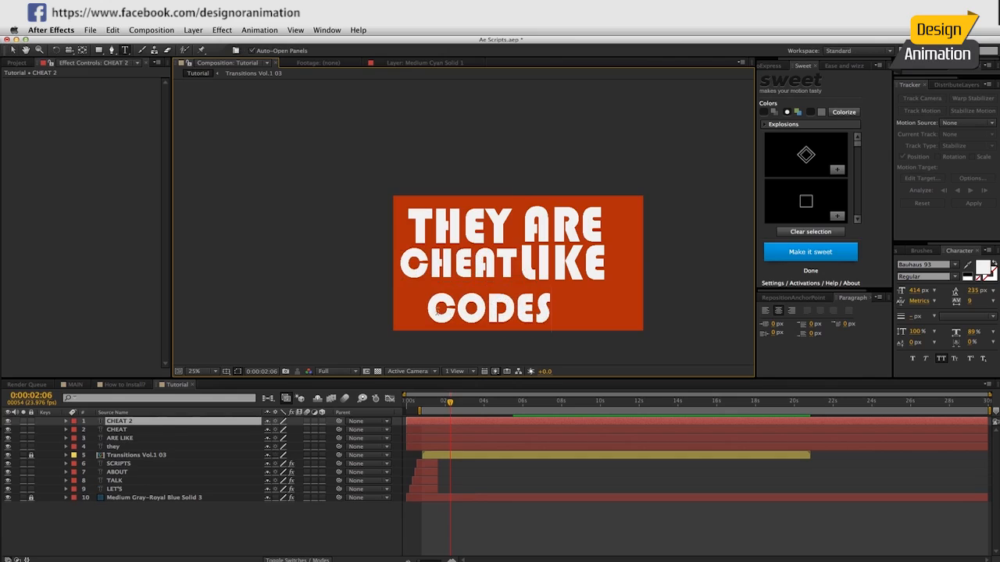
drag(430, 309, 555, 307)
drag(918, 291, 993, 295)
click(362, 514)
key(v)
mouse_move(480, 306)
mouse_down()
mouse_move(513, 303)
mouse_move(499, 305)
mouse_up()
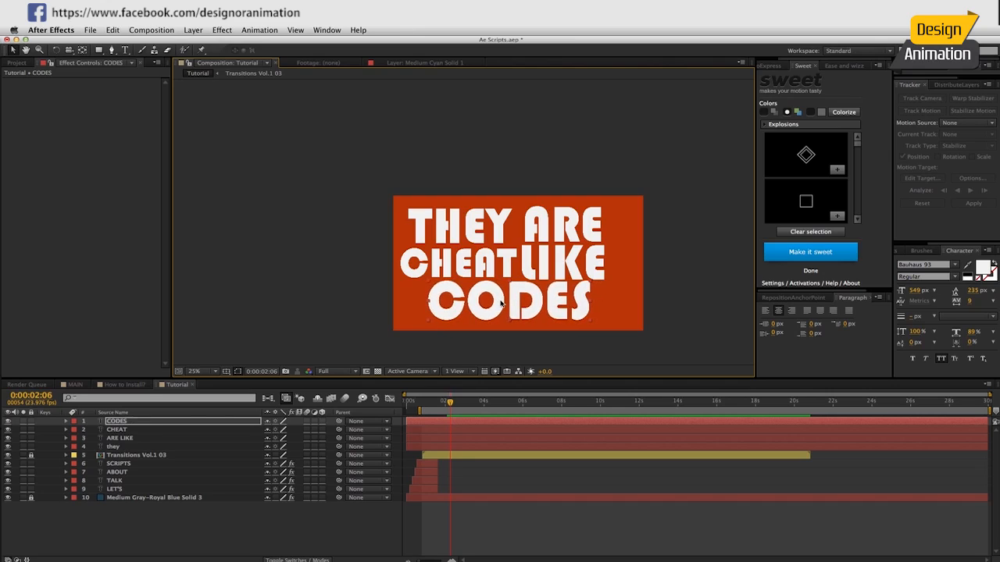
Trim the start of the CODES, CHEAT, ARE LIKE and THEY layers to 0:00:02:06.
shift+click(459, 446)
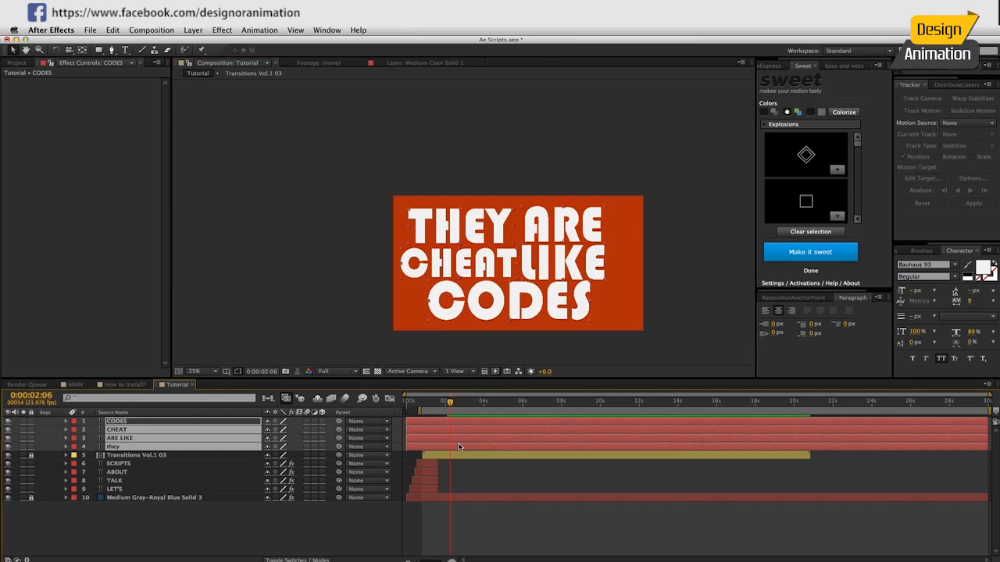
key(alt+bracketleft)
click(335, 533)
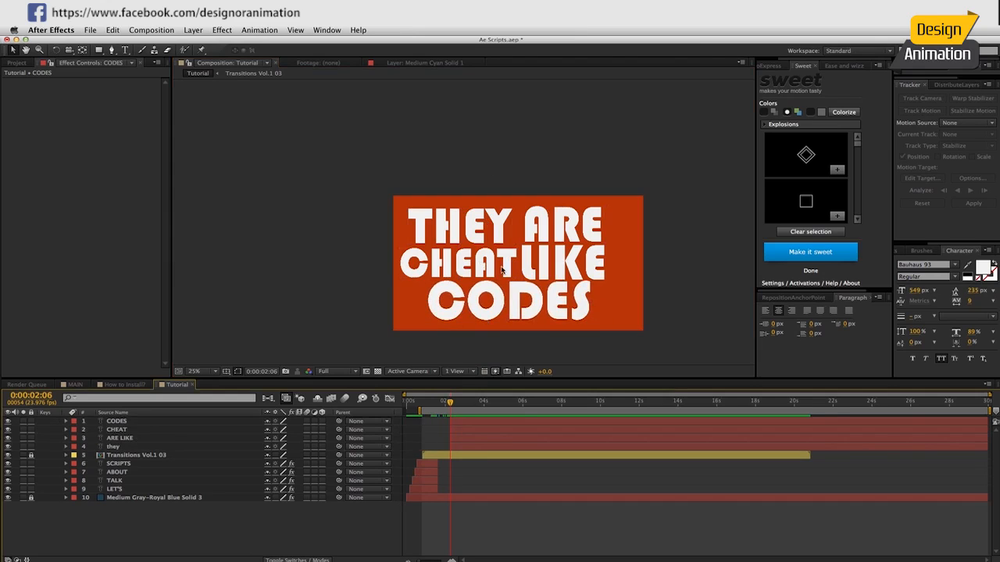
Reveal the THEY layer's Position and shift the four new text layers to start at 0:00:01:19.
click(436, 231)
key(p)
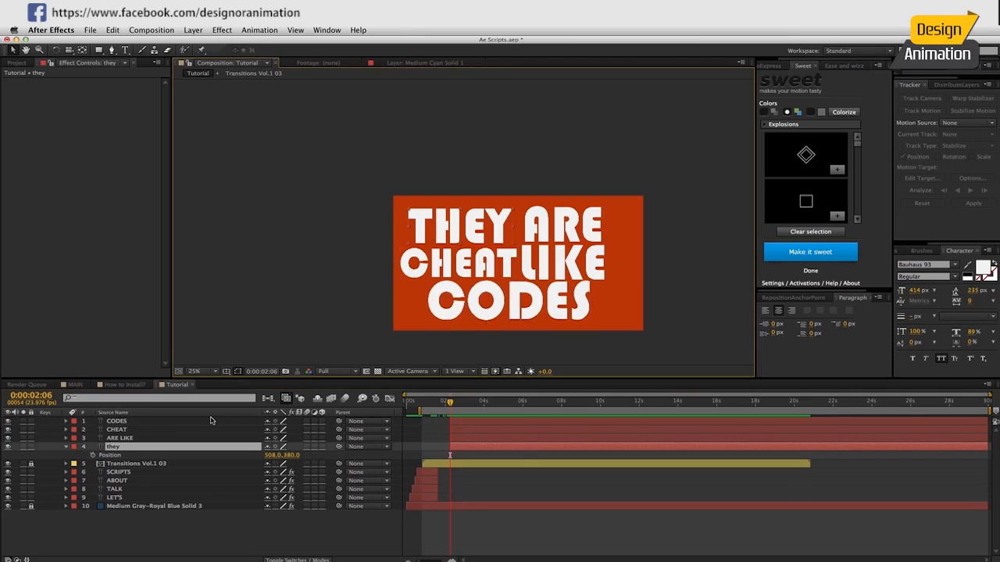
mouse_move(449, 411)
mouse_down()
mouse_move(440, 404)
mouse_move(456, 423)
mouse_up()
shift+click(465, 422)
click(317, 533)
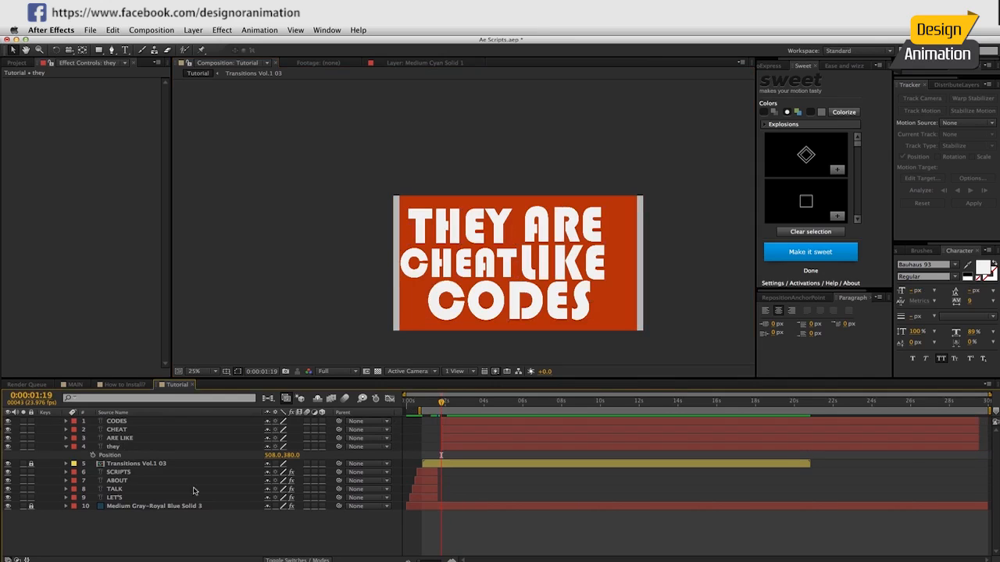
Keyframe THEY's Position from X -562 at 0:00:01:19 to its resting place at 0:00:02:15.
click(188, 443)
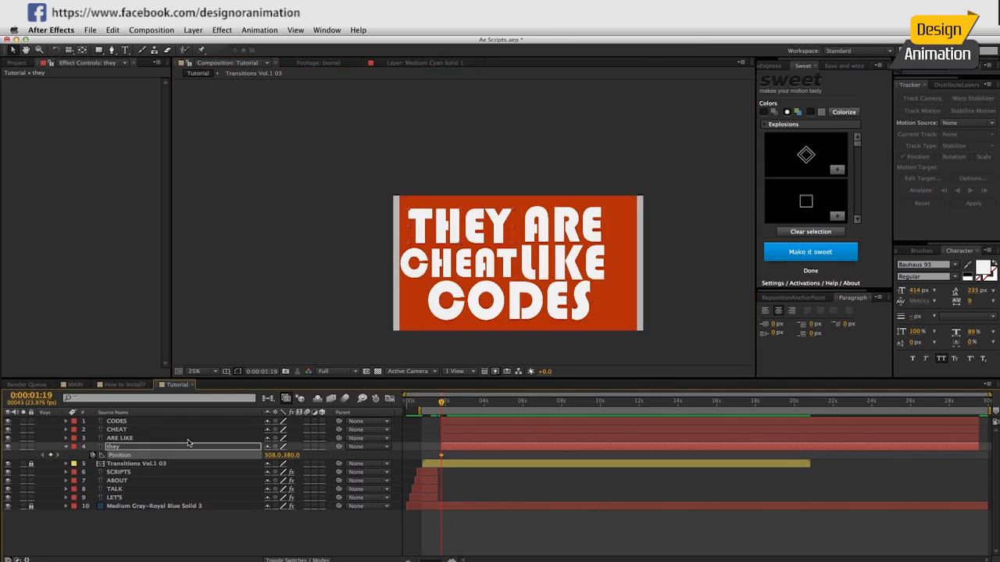
key(space)
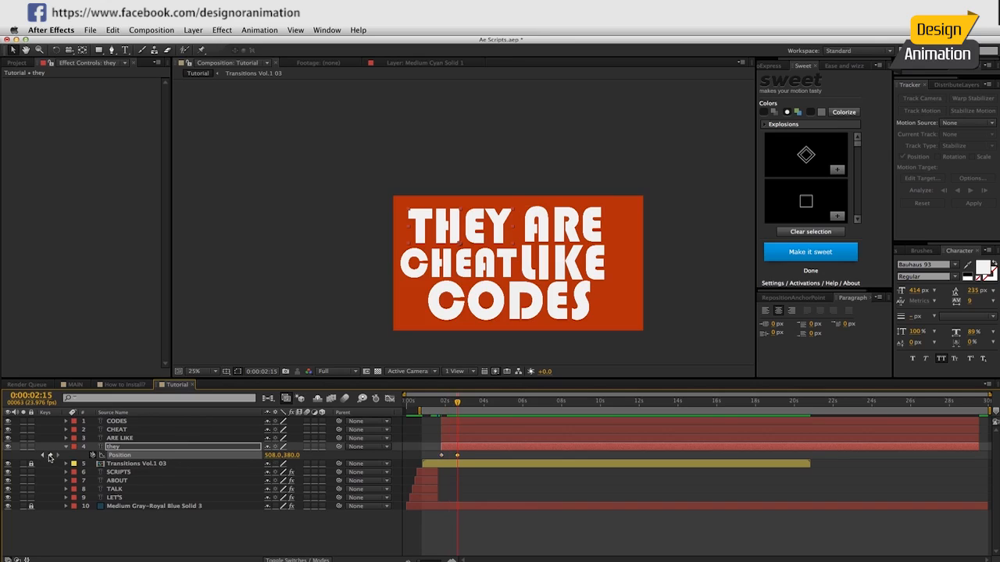
click(44, 456)
drag(271, 455, 91, 443)
Keyframe ARE LIKE's Position to slide in from beyond the canvas's right edge at 0:00:02:05 to its resting place at 0:00:03:01.
click(115, 439)
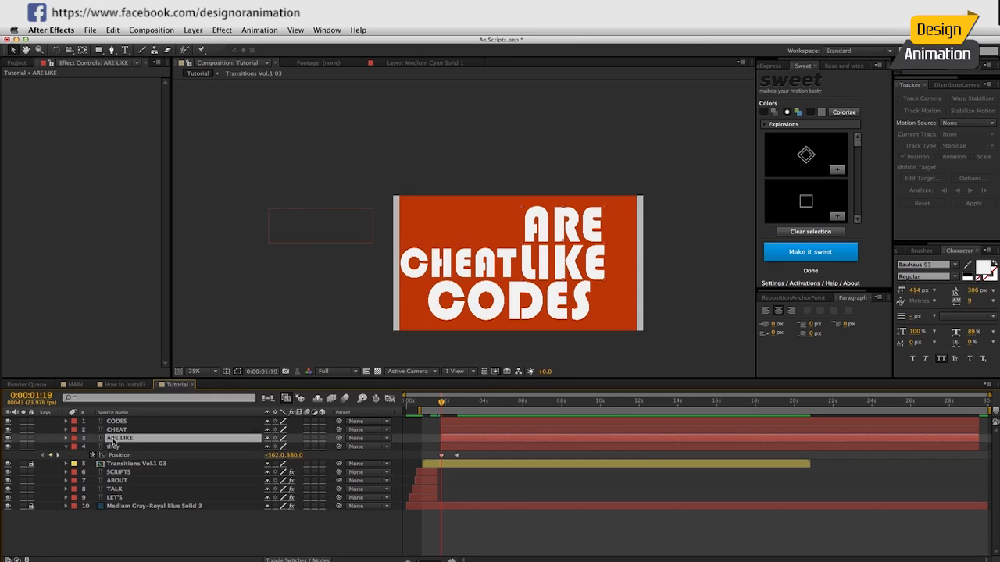
key(p)
key(shift+Page_Down)
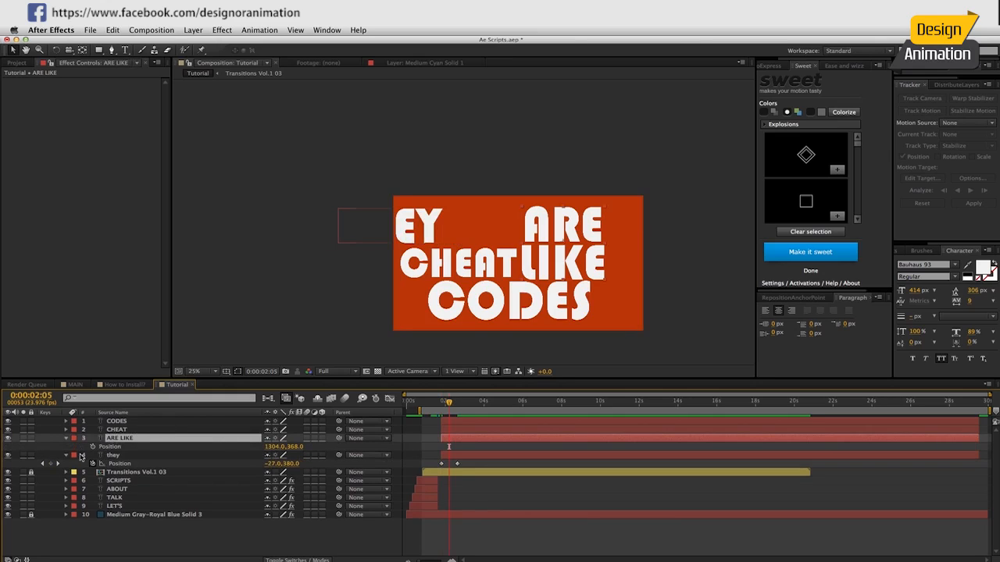
click(92, 446)
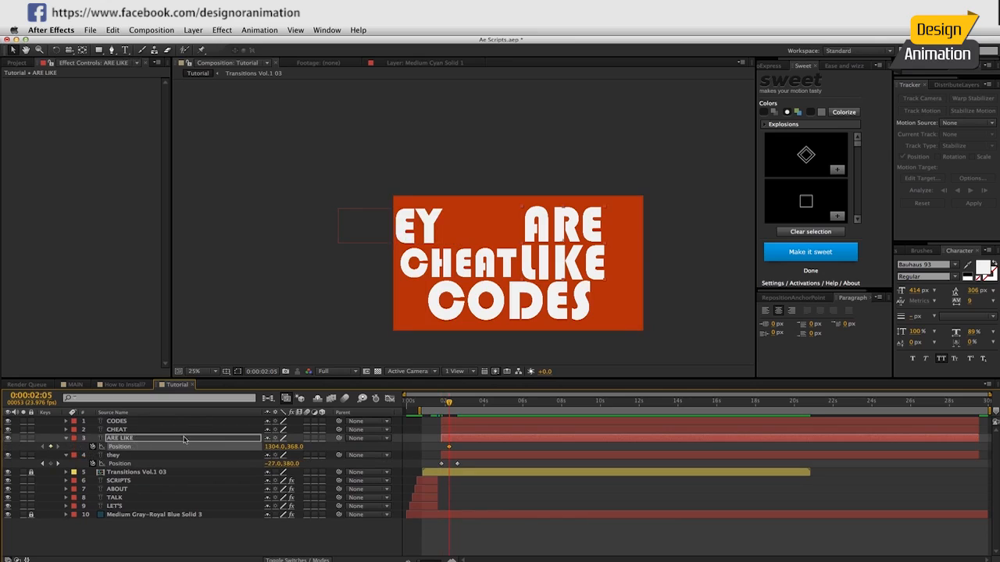
drag(450, 449, 478, 448)
drag(273, 448, 325, 448)
key(shift+Page_Down)
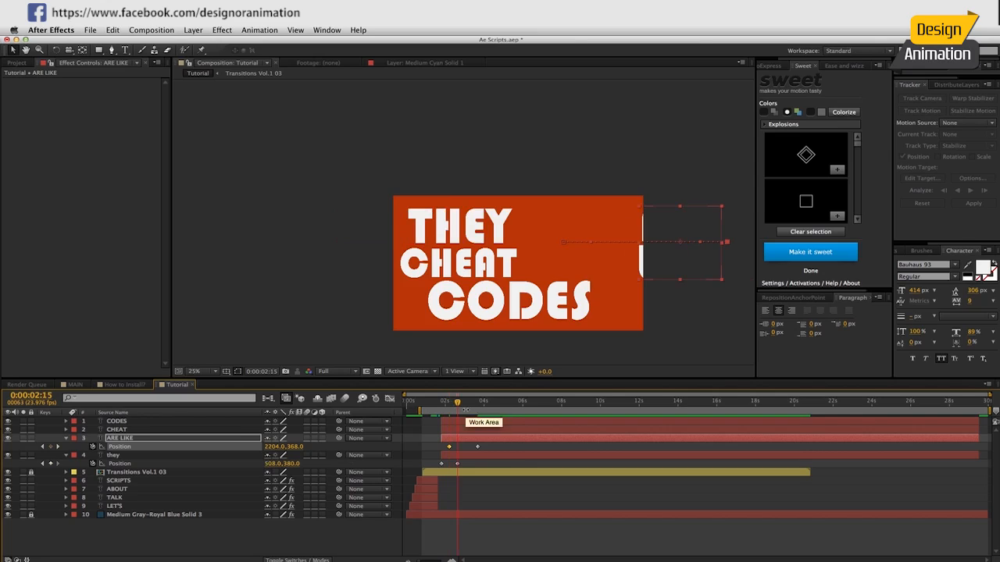
key(shift+Page_Down)
drag(478, 448, 467, 447)
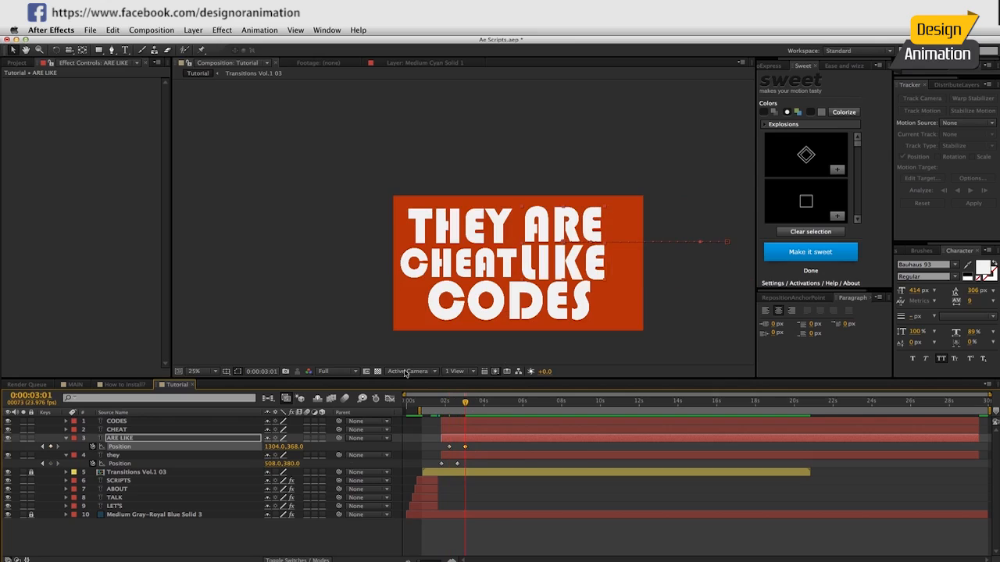
Apply Ease and Wizz Circ easing, type In + Out, to all Position keyframes of THEY and ARE LIKE.
click(128, 463)
shift+click(119, 446)
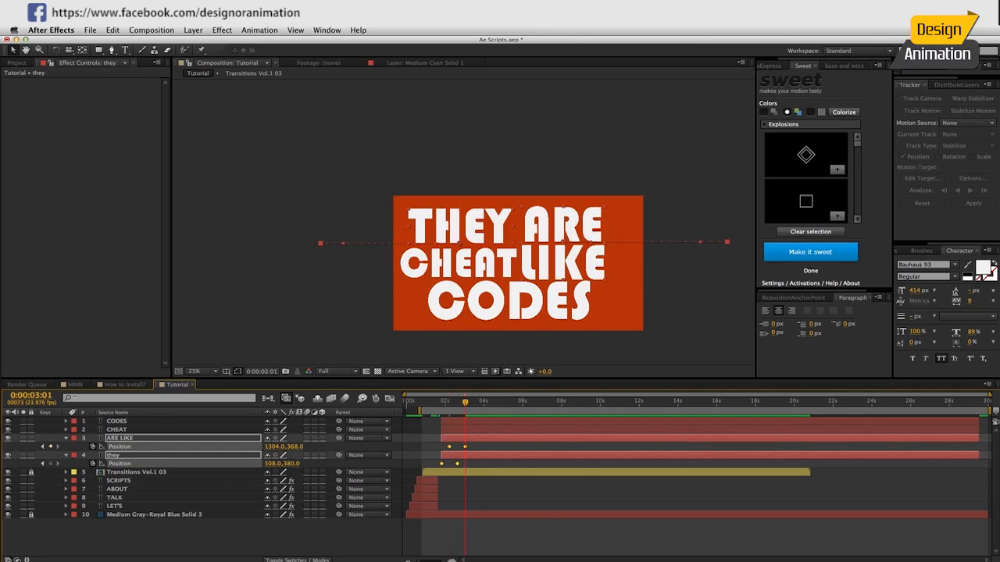
click(831, 67)
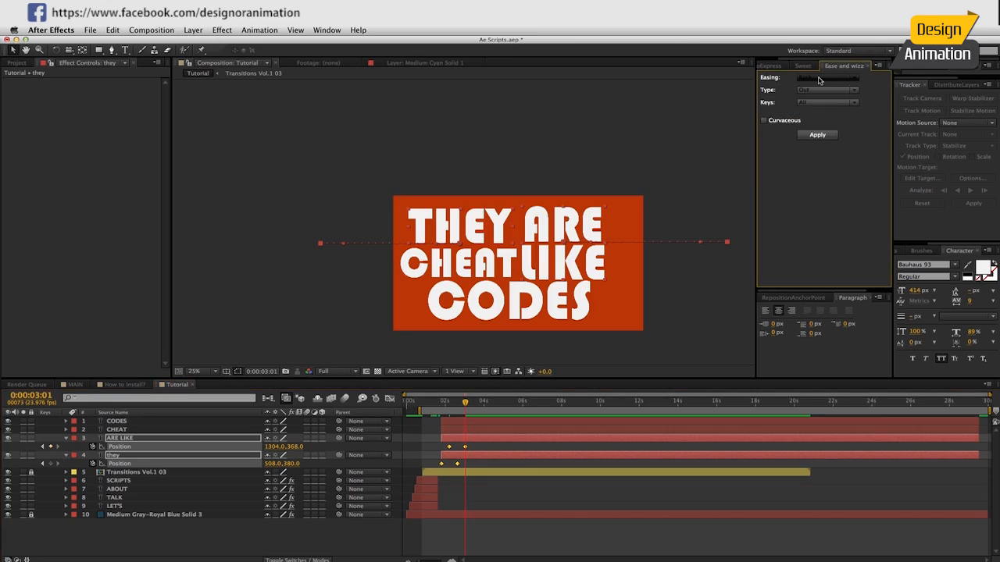
click(818, 79)
click(807, 94)
click(826, 90)
click(820, 112)
click(817, 135)
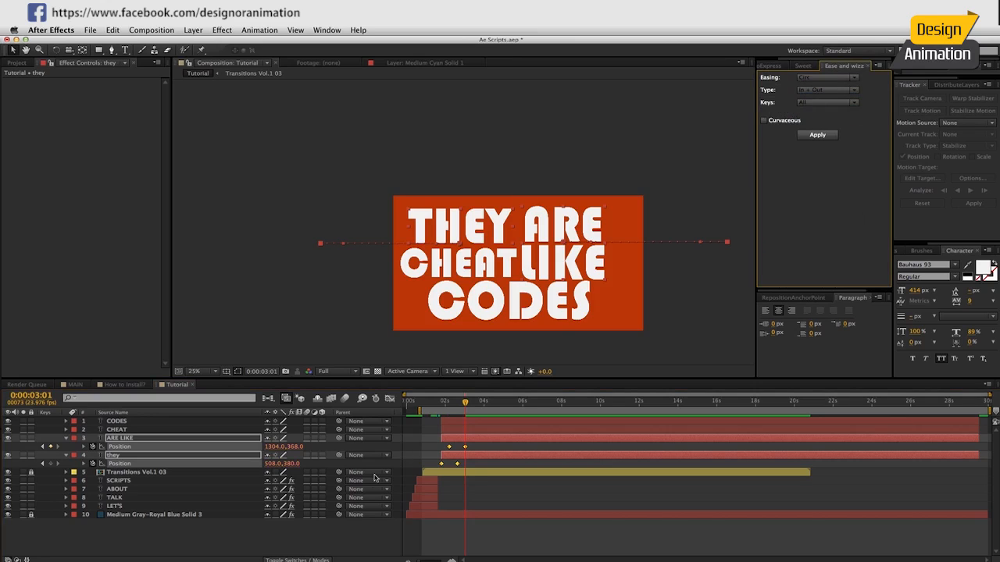
Preview the eased slide-in animation of THEY and ARE LIKE.
click(214, 533)
key(KP_0)
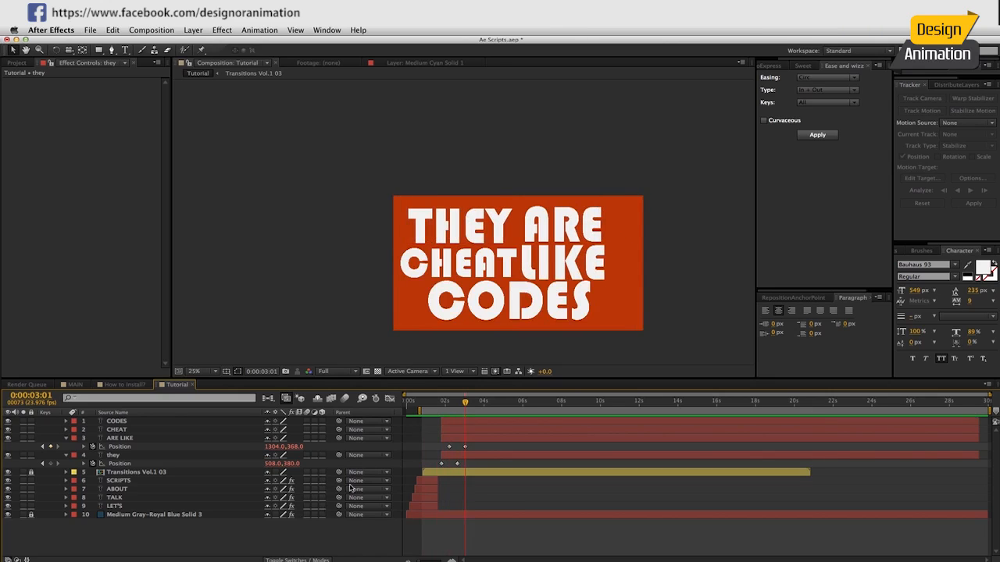
click(134, 430)
click(163, 546)
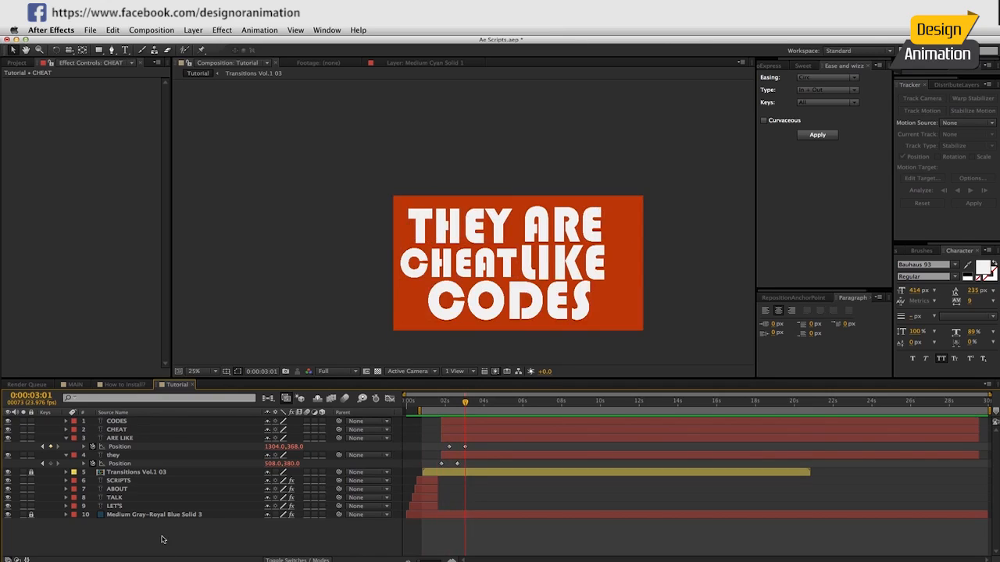
Draw a green-filled rectangle on a new shape layer, covering the THEY ARE line down to the top of CHEAT.
click(98, 49)
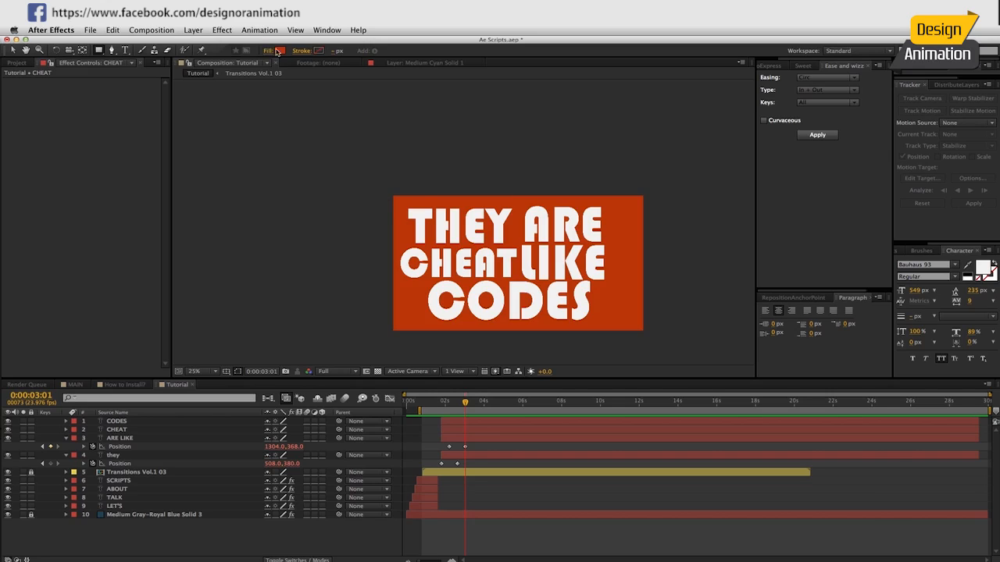
click(277, 51)
click(163, 213)
click(302, 310)
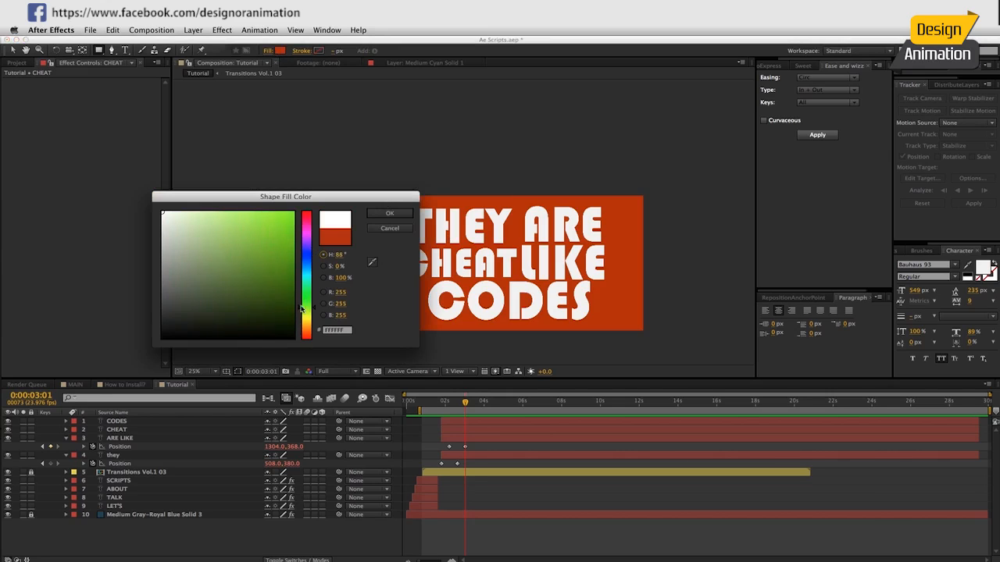
click(281, 219)
click(390, 213)
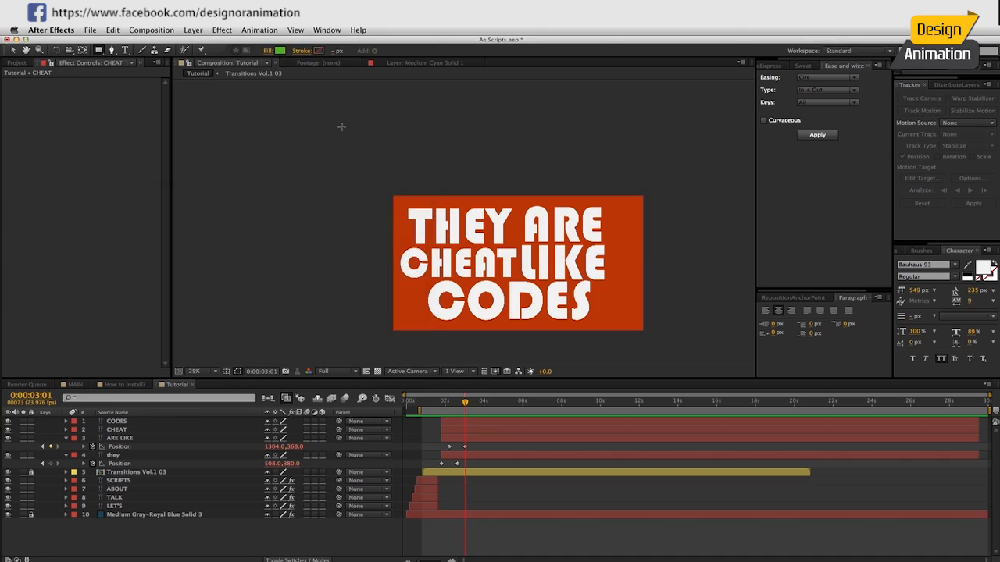
drag(331, 145, 597, 244)
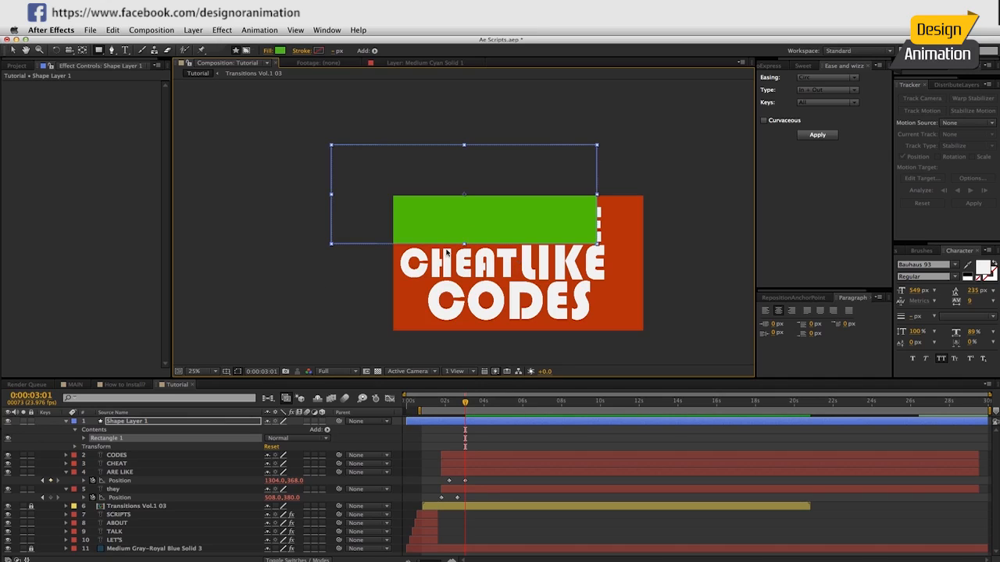
Trim the rectangle layer's start to 0:00:03:01 and move it below CODES, directly above CHEAT.
click(481, 424)
key(alt+bracketleft)
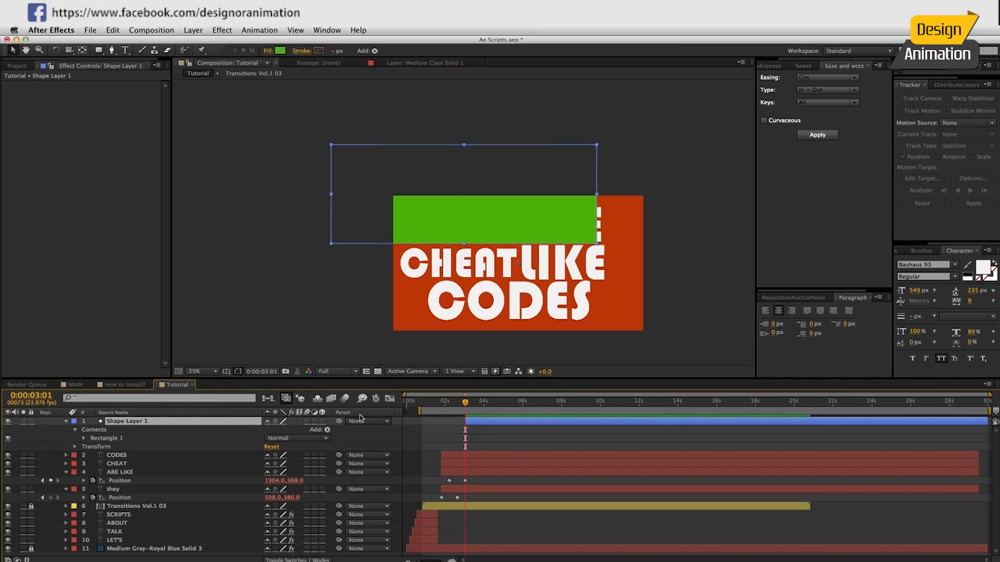
key(ctrl+bracketleft)
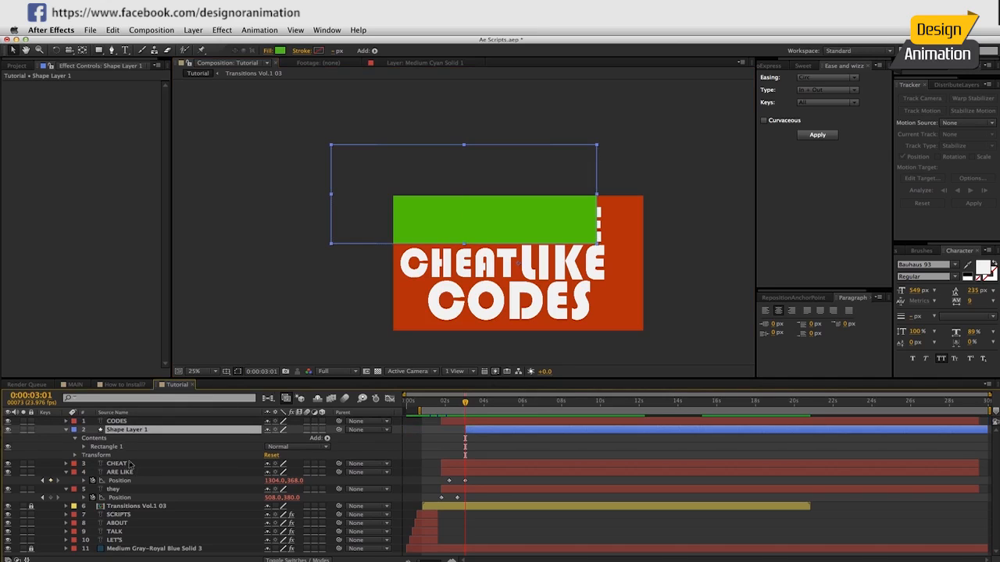
Set the CHEAT layer's track matte to Alpha Inverted, using the rectangle shape layer above it.
click(129, 463)
key(F4)
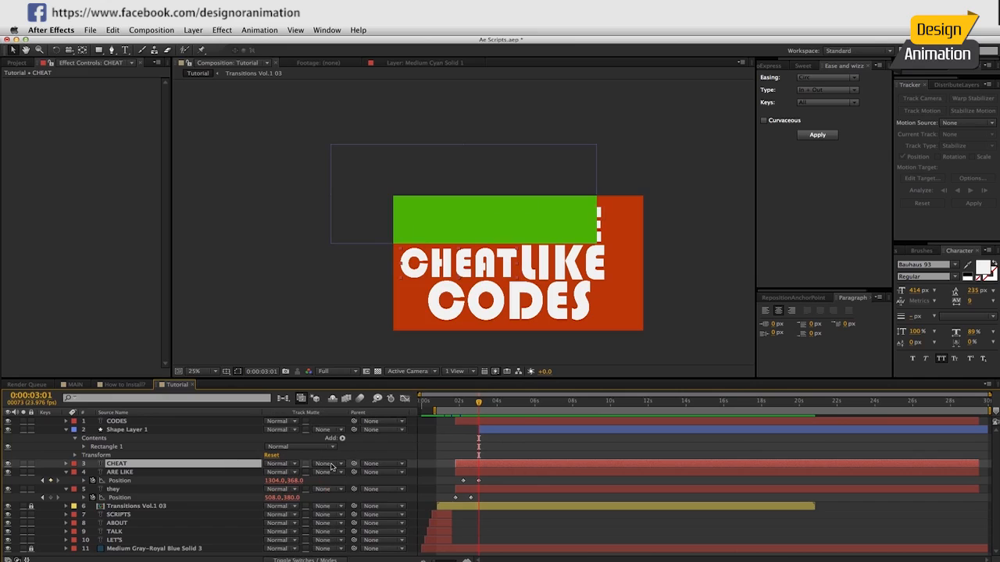
click(333, 464)
click(361, 500)
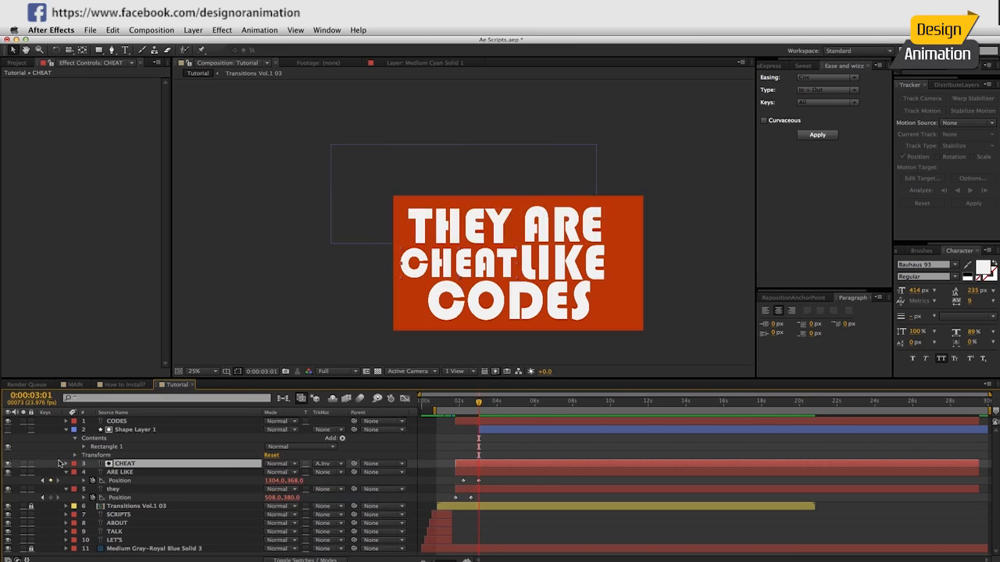
Keyframe the CHEAT layer's Position with its resting place as the end pose and 500, 352 as the start at 0:00:02:15.
mouse_move(423, 270)
mouse_down()
mouse_move(426, 234)
mouse_move(422, 271)
mouse_up()
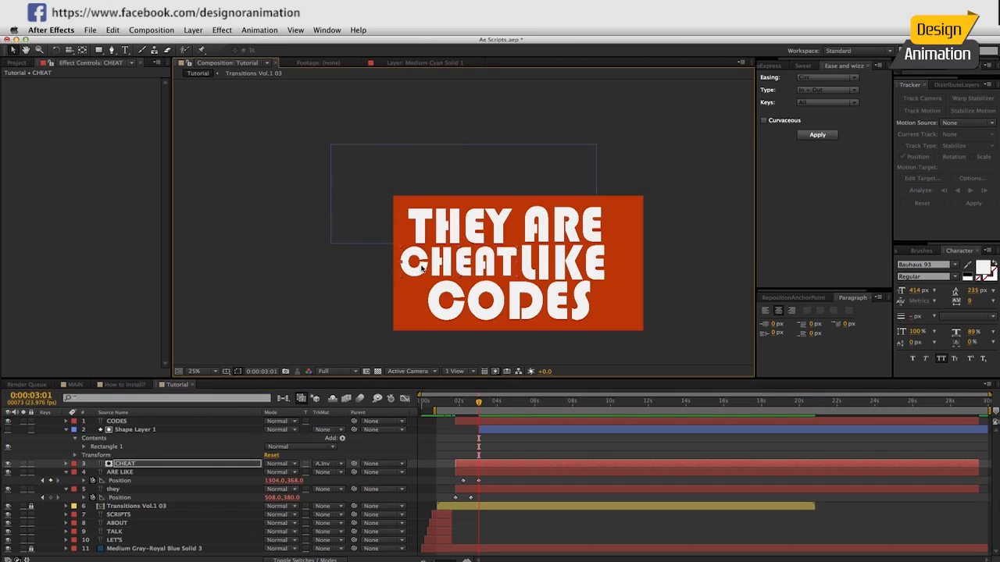
key(p)
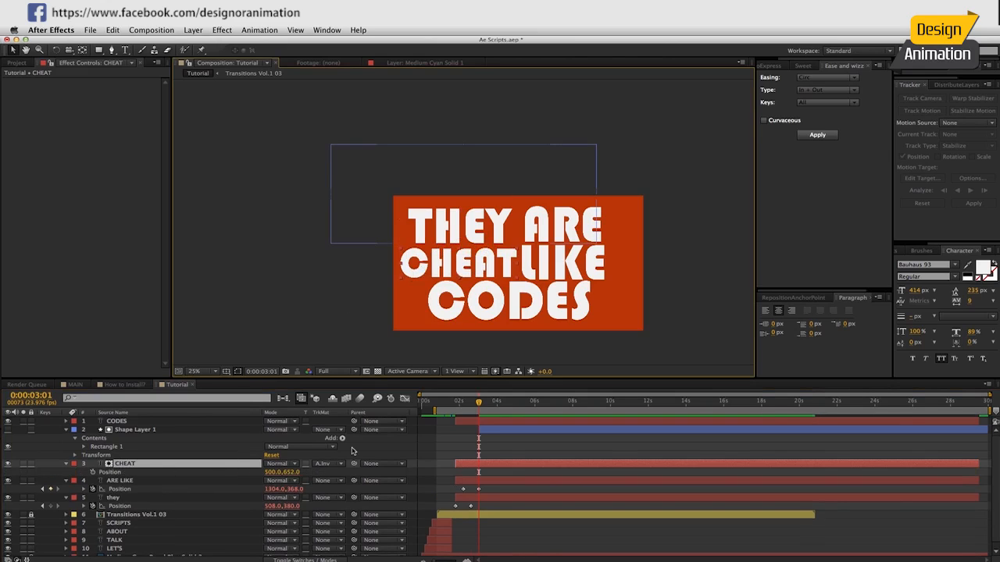
key(shift+Page_Up)
click(93, 473)
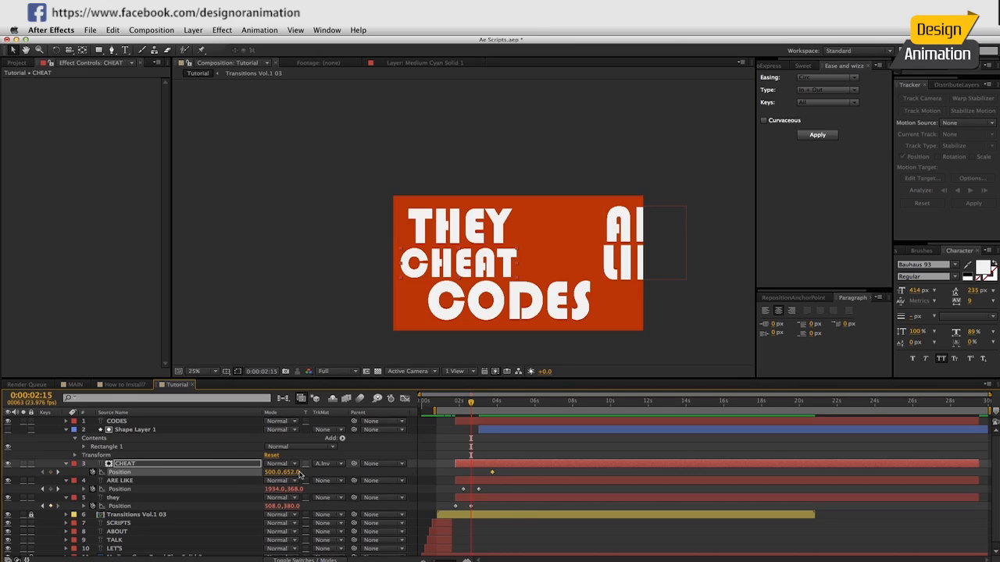
mouse_move(290, 473)
mouse_down()
mouse_move(270, 472)
mouse_move(278, 474)
mouse_up()
Extend the rectangle matte layer's start to 0:00:02:15 and move CHEAT's end Position keyframe to 0:00:03:11.
click(474, 428)
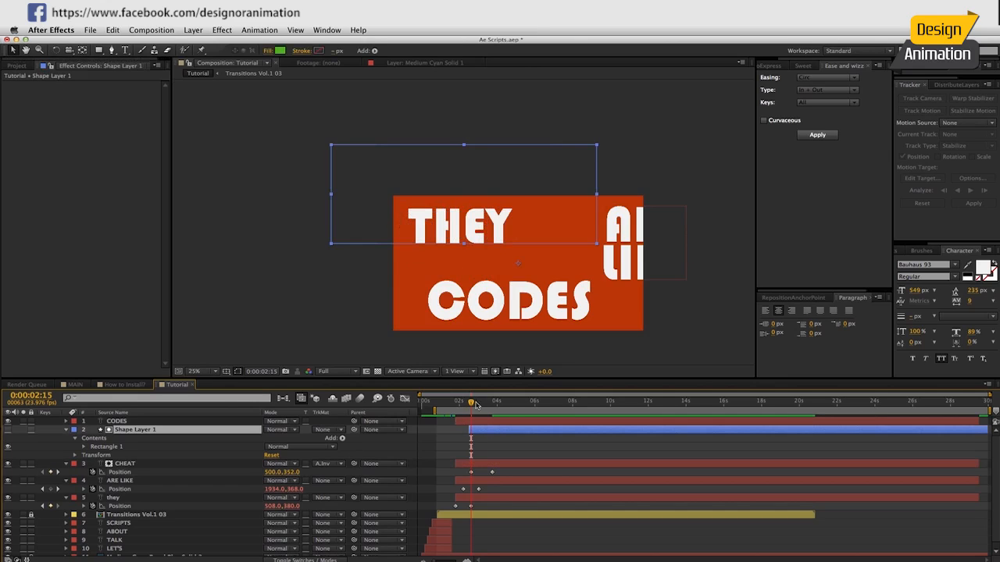
drag(469, 403, 471, 404)
key(space)
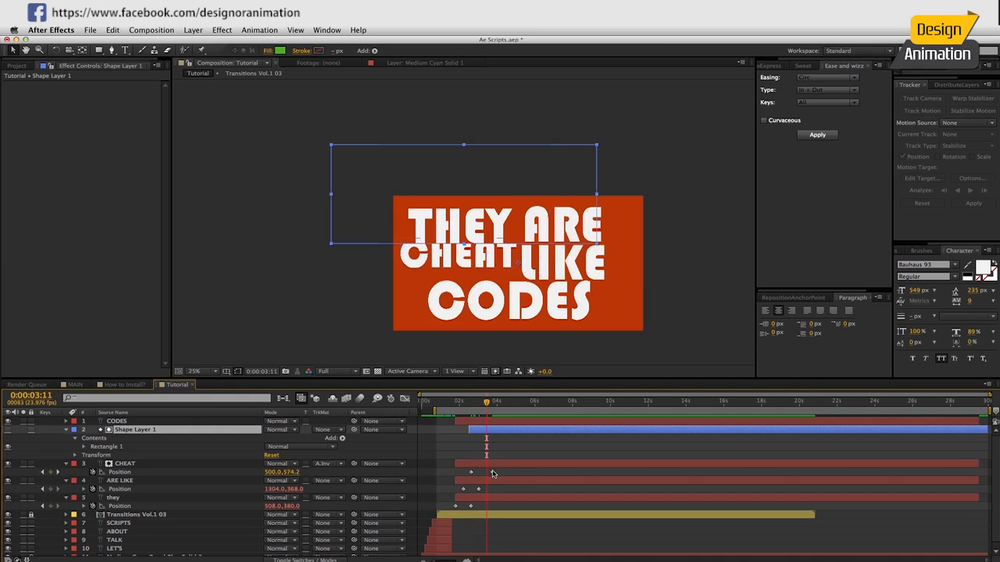
drag(461, 254, 461, 268)
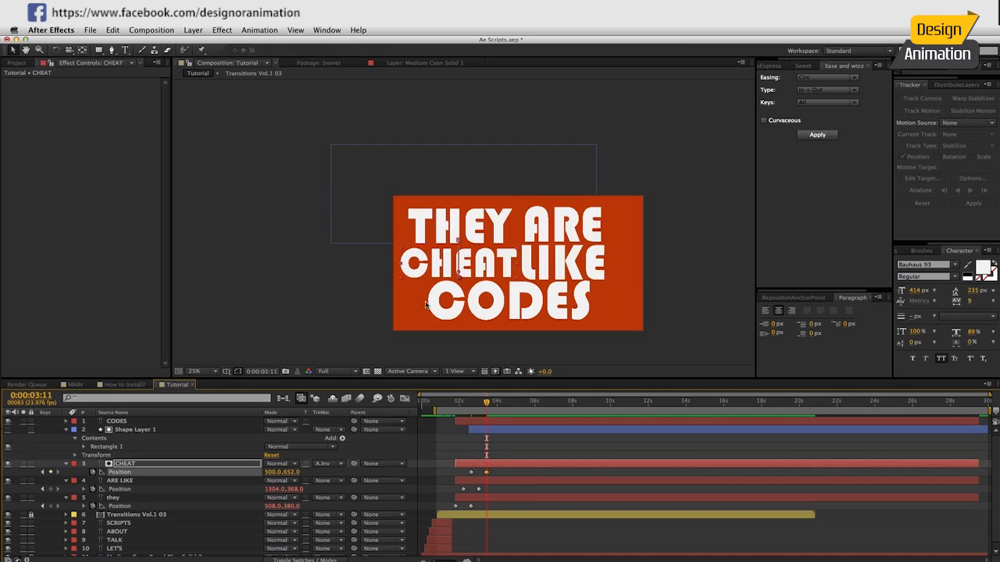
Apply Bounce easing of type Out to all of CHEAT's Position keyframes and preview the drop-in.
click(828, 78)
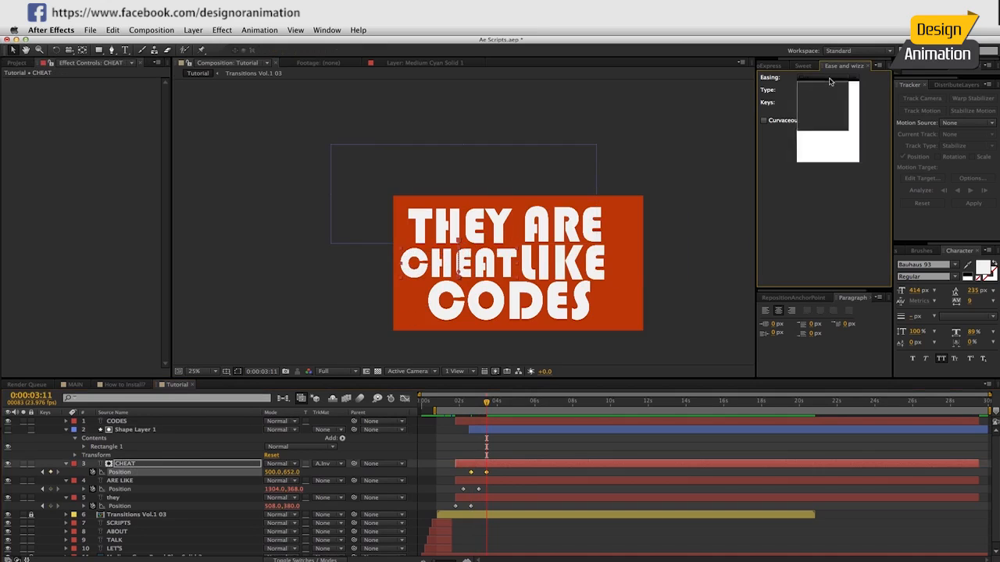
click(812, 154)
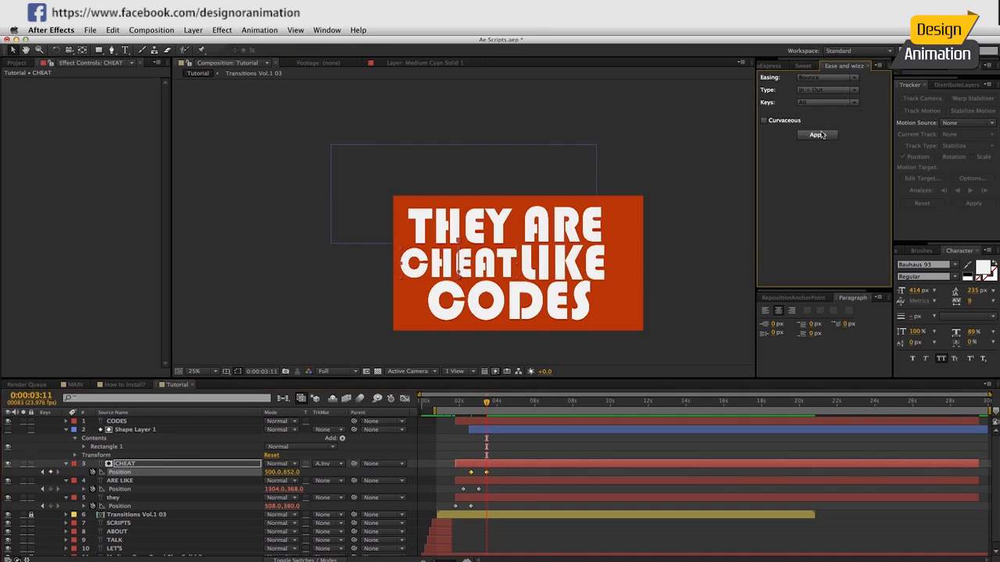
click(826, 90)
click(809, 116)
click(817, 135)
key(space)
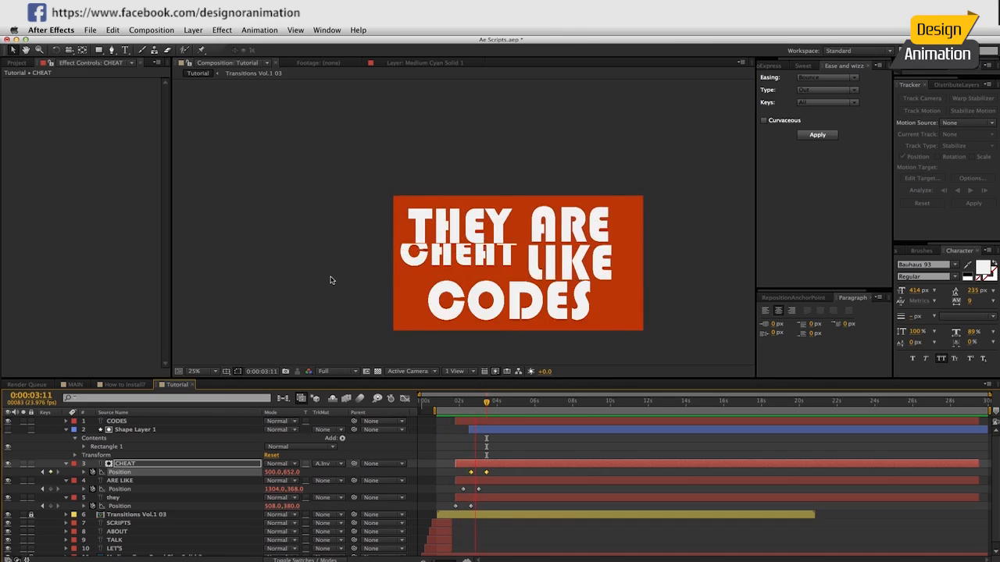
key(space)
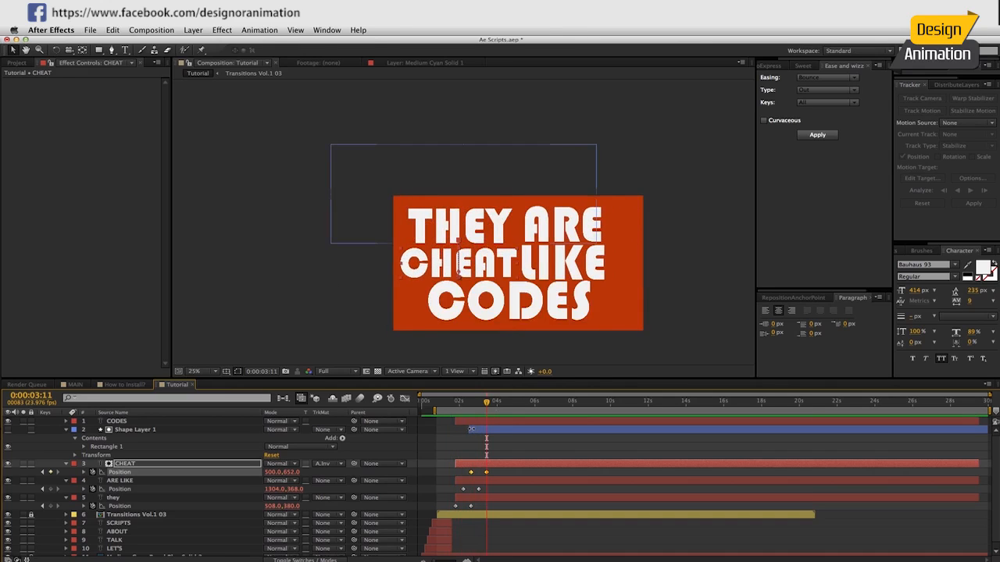
Extend the start of CHEAT's rectangle matte layer to line up with the CHEAT layer's start and check the reveal.
click(468, 429)
drag(459, 403, 486, 407)
click(125, 423)
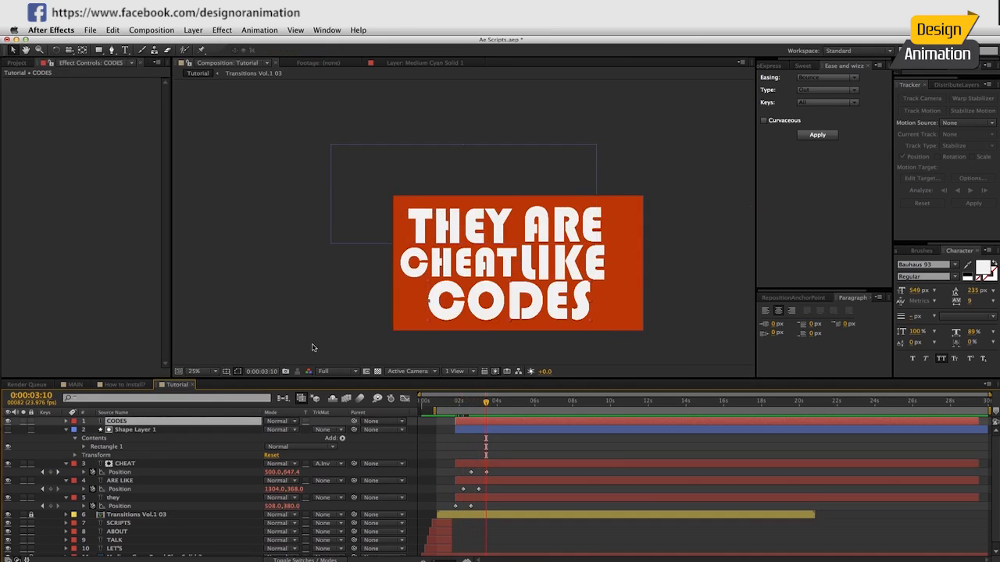
Duplicate the rectangle layer above CODES, make it visible, and place it over the upper two text lines down to the top of CODES.
click(134, 430)
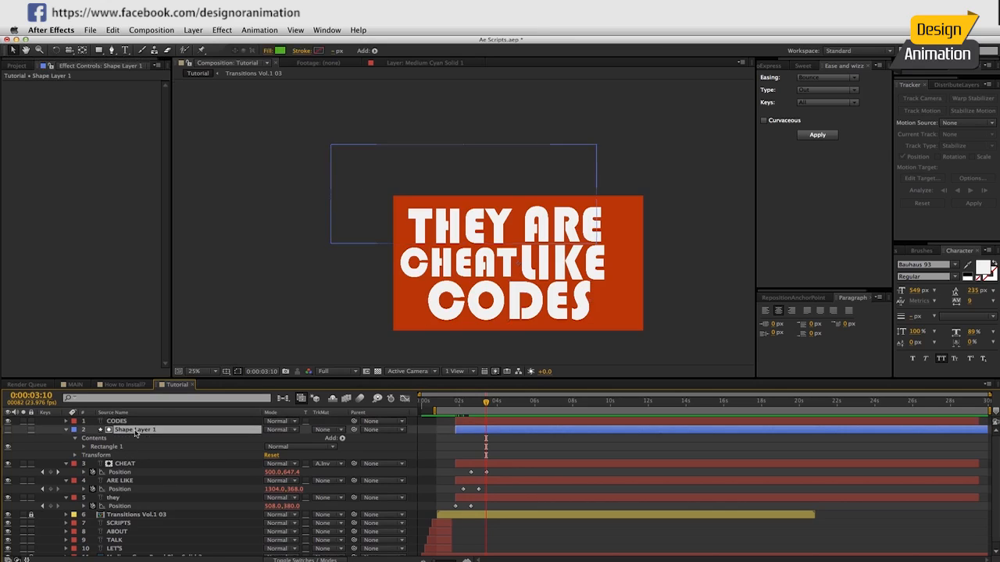
key(super+d)
drag(136, 432, 137, 420)
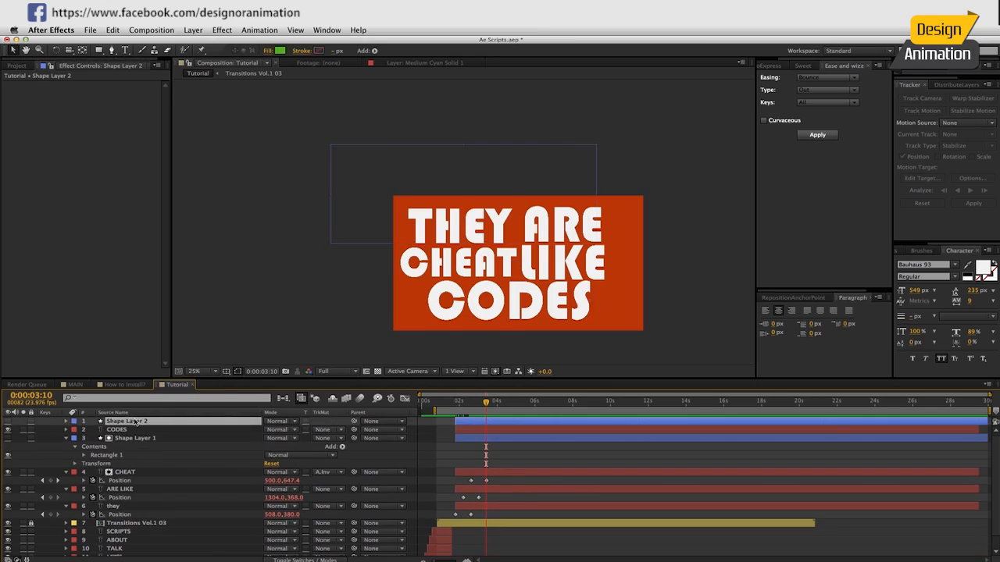
click(461, 184)
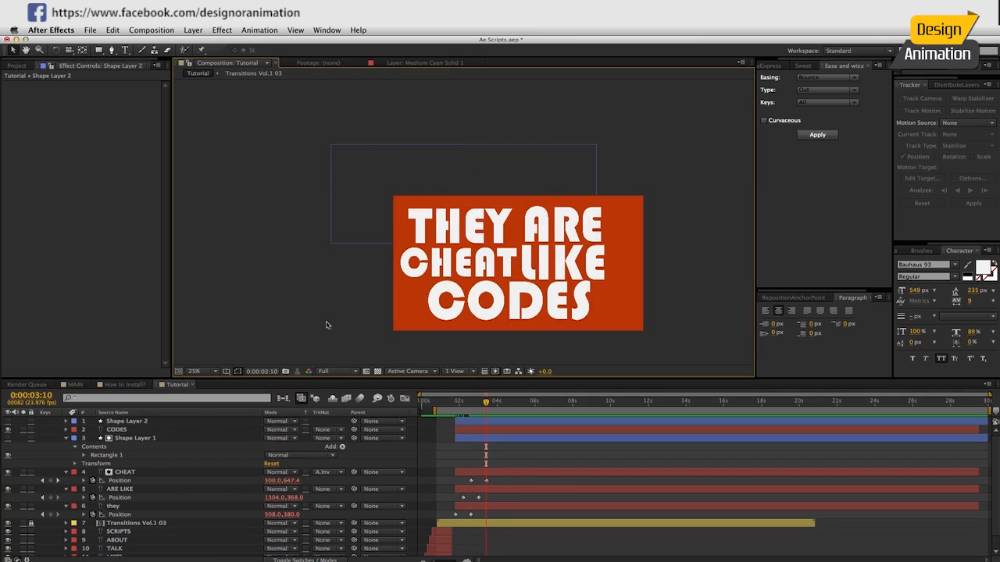
click(137, 421)
click(8, 421)
drag(422, 214, 476, 250)
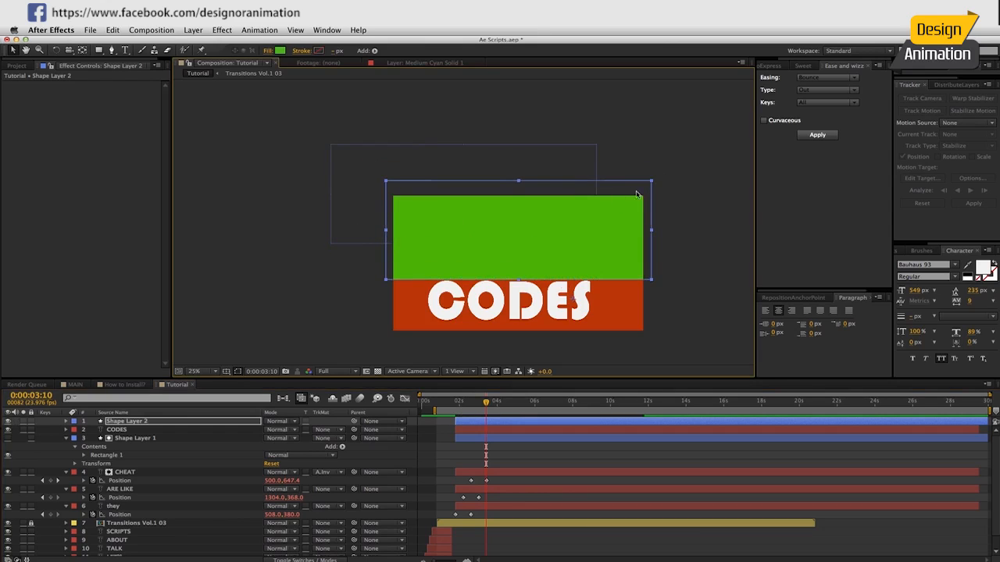
Set CODES's track matte to Alpha Inverted using Shape Layer 2 and trim both layers' starts to 0:00:03:01.
click(154, 430)
drag(487, 404, 479, 405)
click(319, 432)
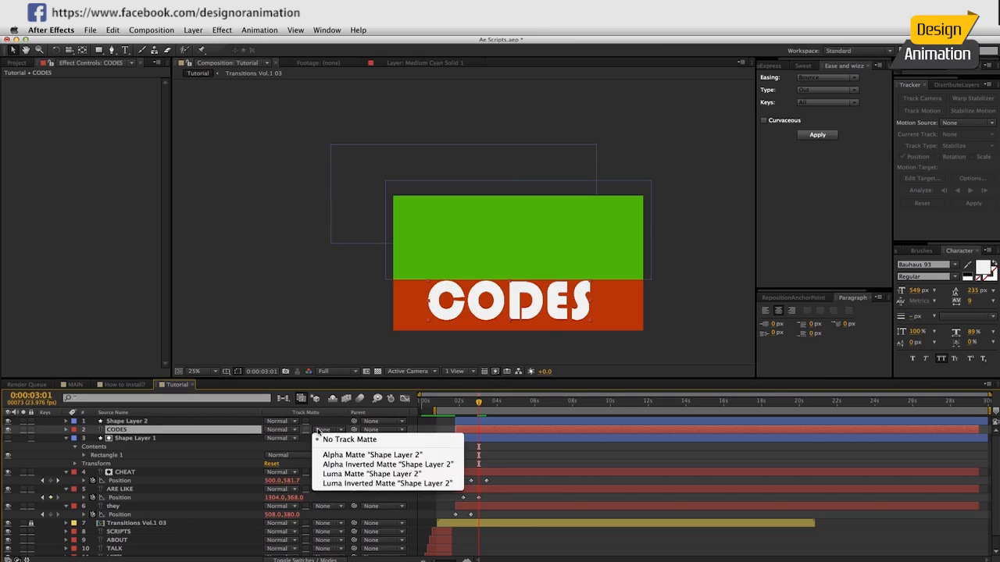
click(331, 464)
click(491, 422)
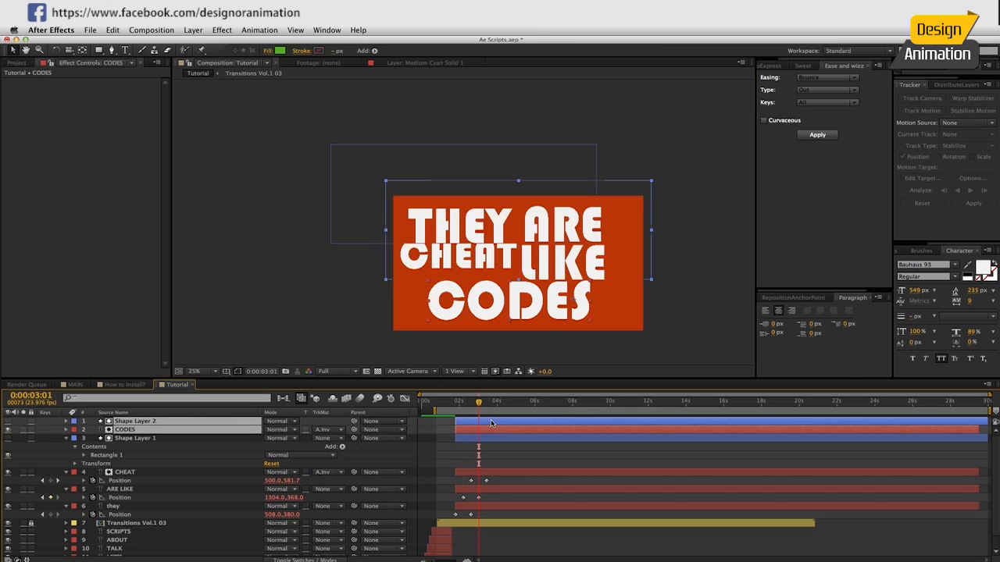
key(alt+bracketleft)
Keyframe the CODES layer's Position from 892, 648 at 0:00:03:01 to 892, 988 at 0:00:03:21.
click(133, 438)
click(133, 432)
key(alt+shift+p)
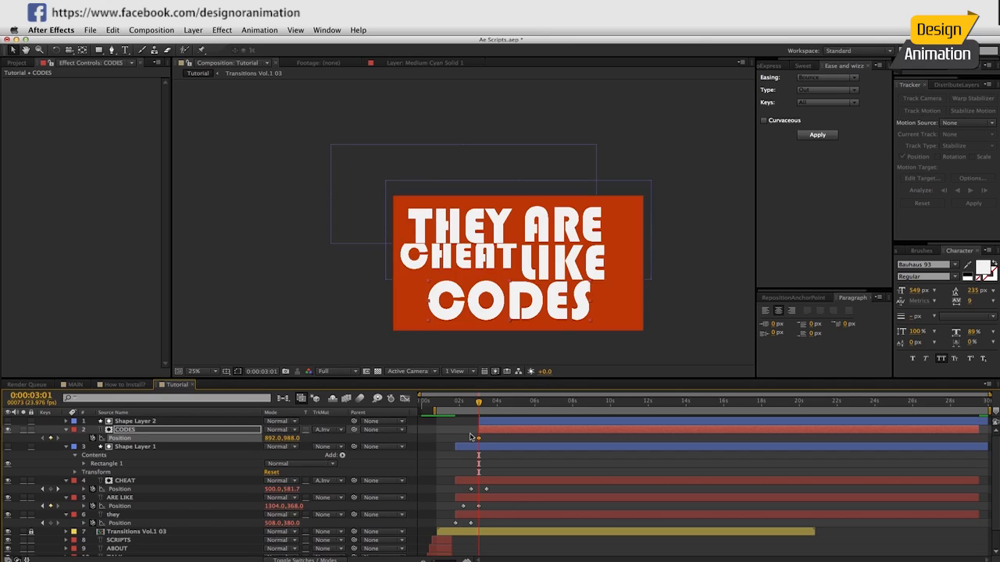
drag(479, 439, 500, 440)
drag(290, 438, 277, 438)
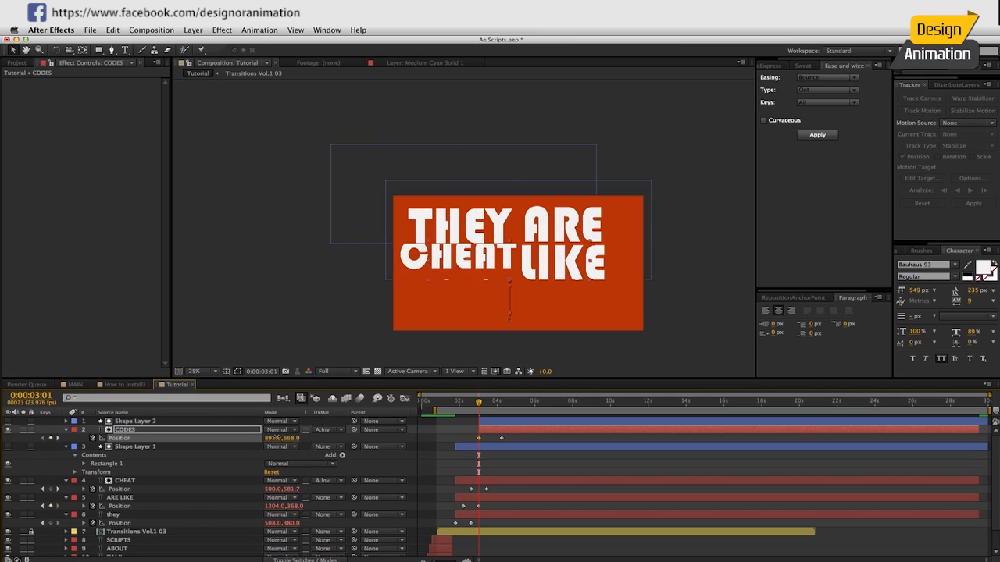
key(shift+Page_Down)
key(shift+Page_Down)
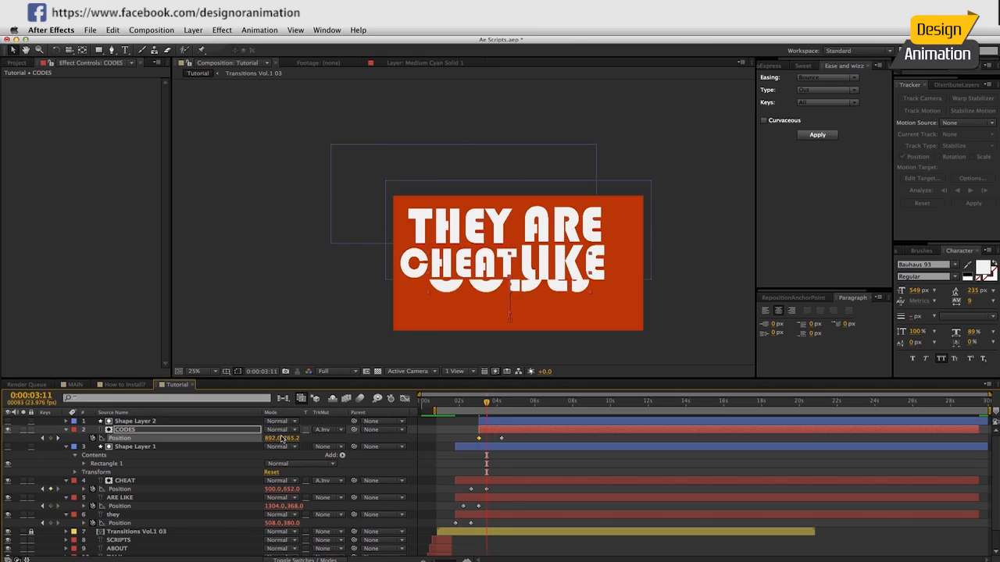
drag(502, 441, 495, 442)
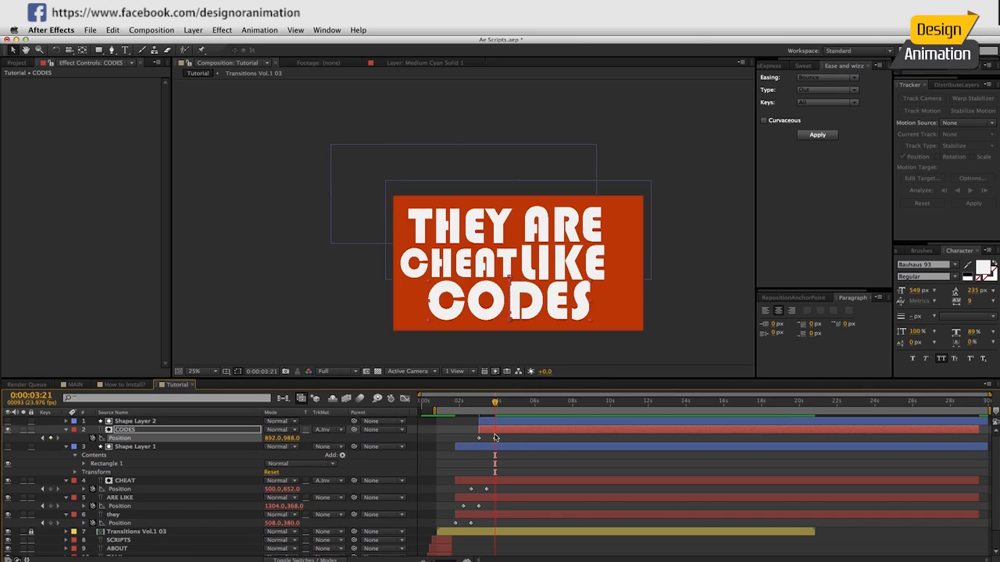
drag(497, 441, 497, 442)
Apply Bounce Out easing to the CODES Position keyframes and preview the animation.
click(813, 135)
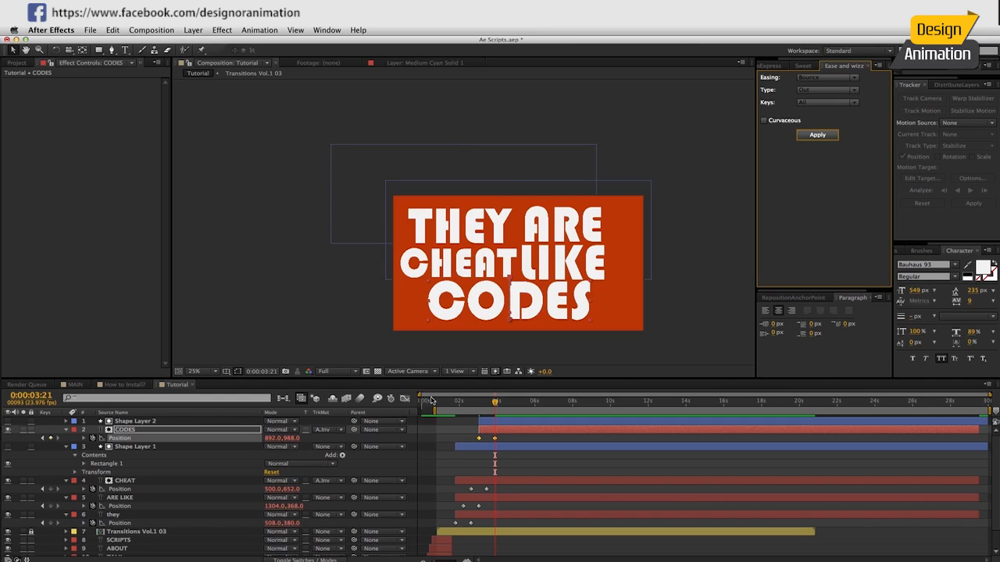
click(435, 402)
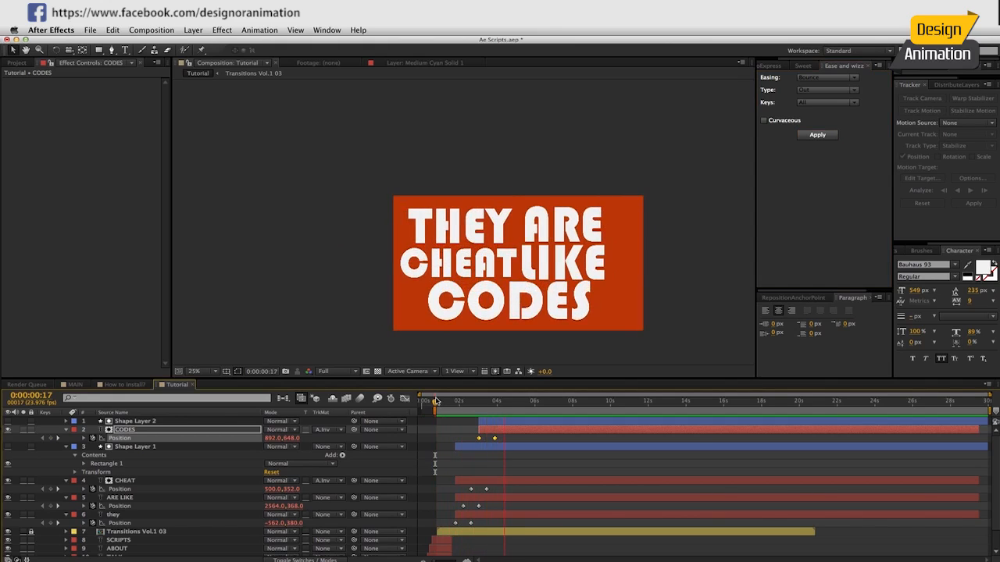
drag(464, 401, 507, 403)
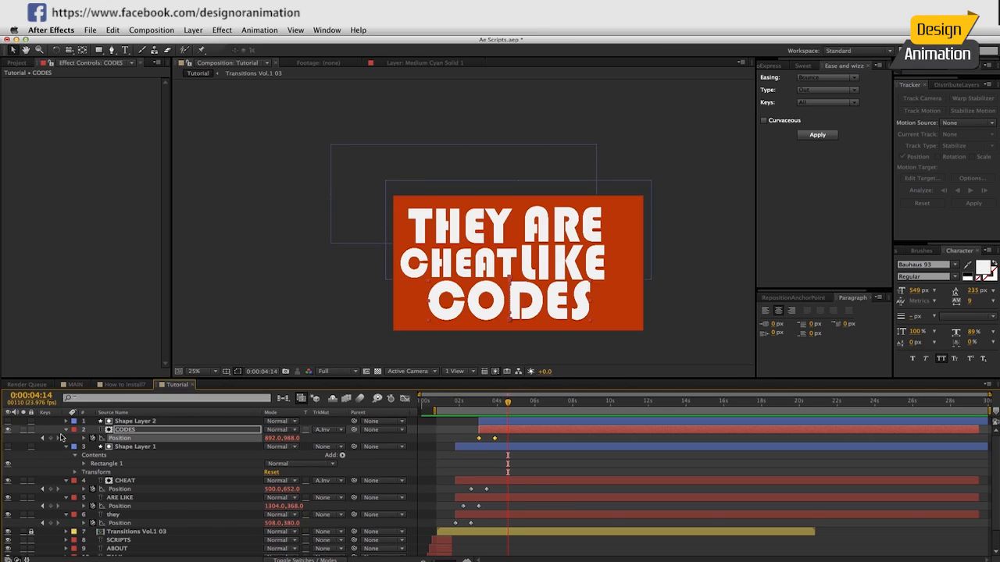
Collapse the expanded properties of CODES, Shape Layer 1, CHEAT, ARE LIKE and they in the timeline.
click(67, 430)
click(67, 438)
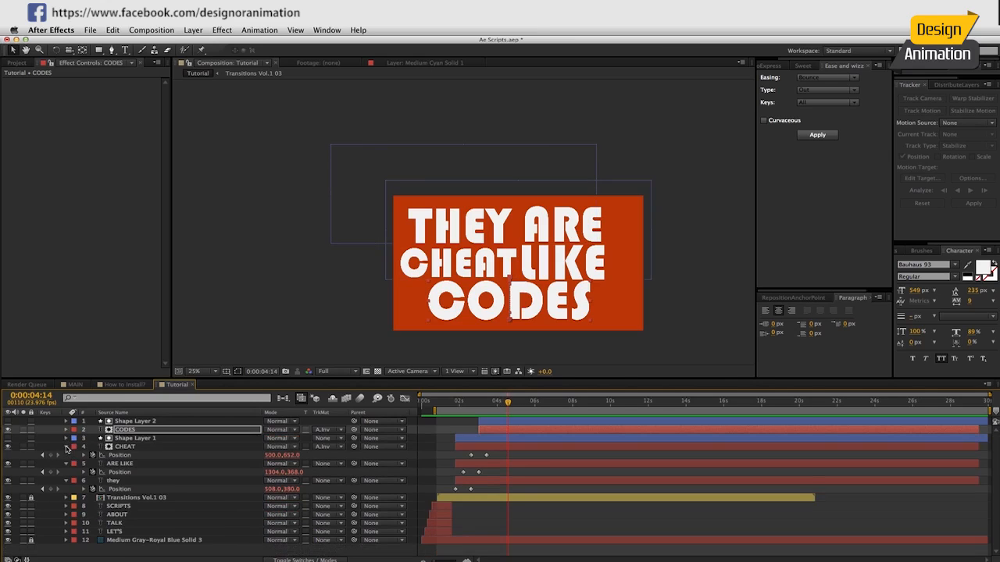
click(65, 447)
click(65, 455)
click(65, 463)
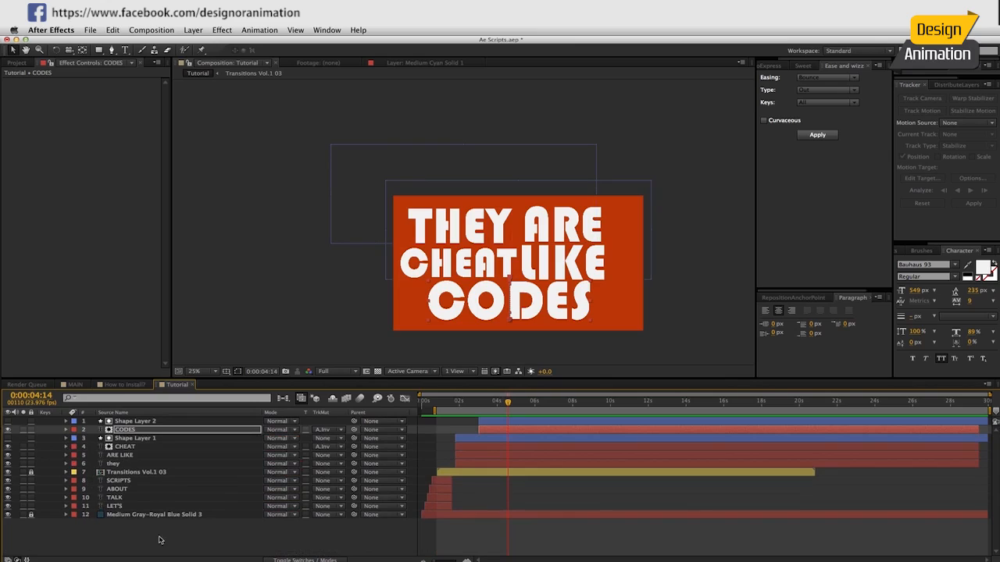
drag(508, 403, 534, 404)
click(808, 298)
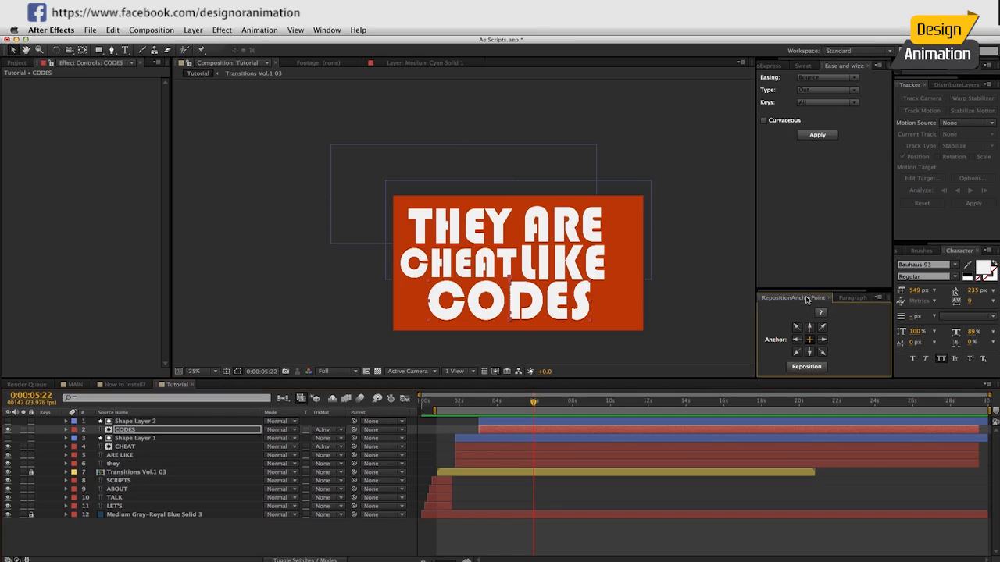
click(562, 272)
click(471, 270)
click(555, 232)
click(484, 232)
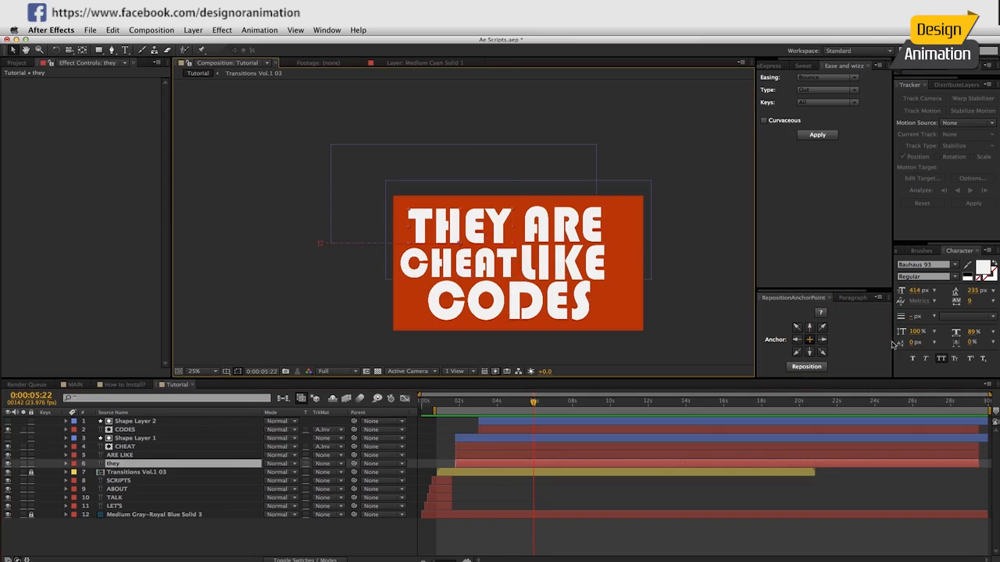
click(332, 547)
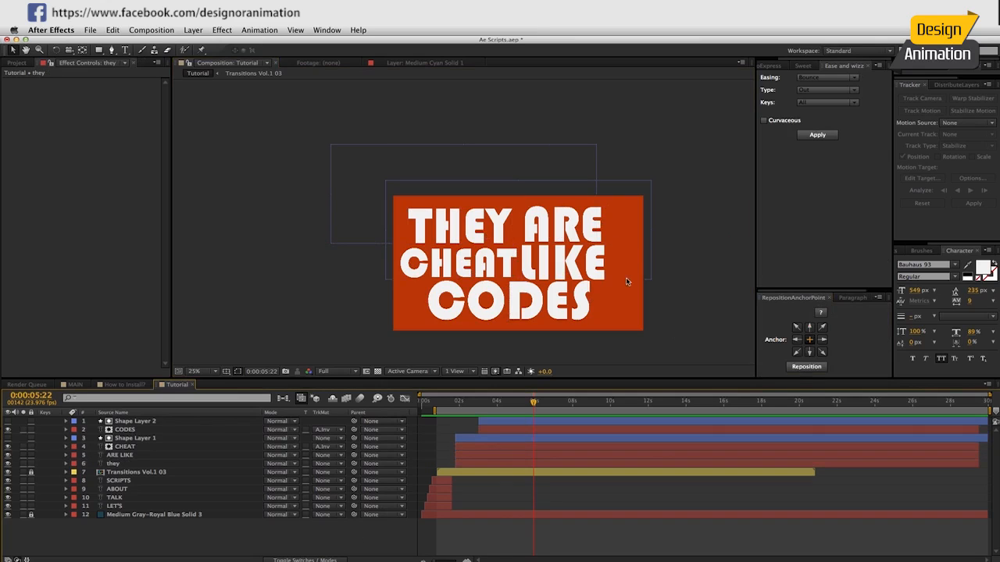
Preview the whole text animation from the beginning of the composition.
drag(525, 404, 422, 408)
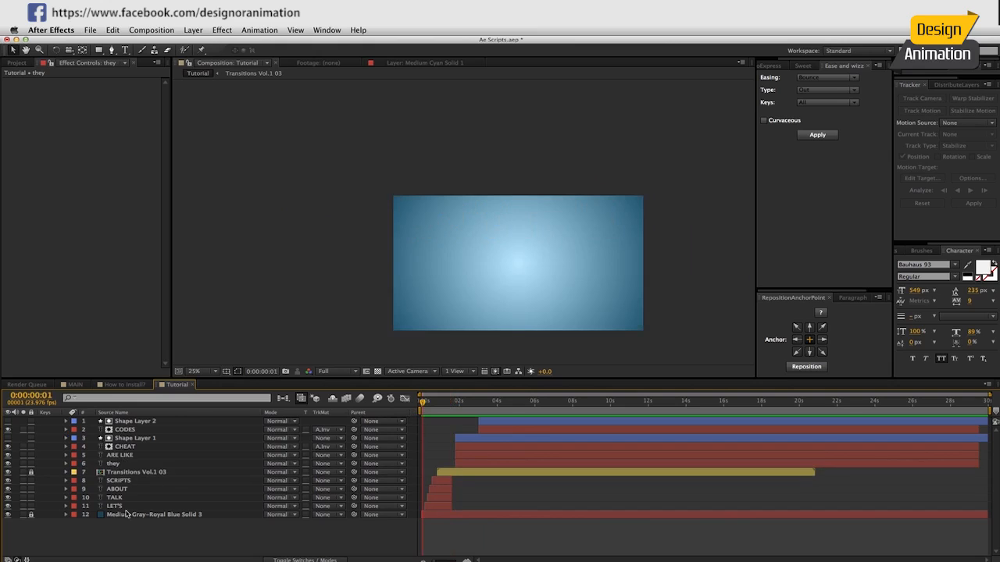
key(space)
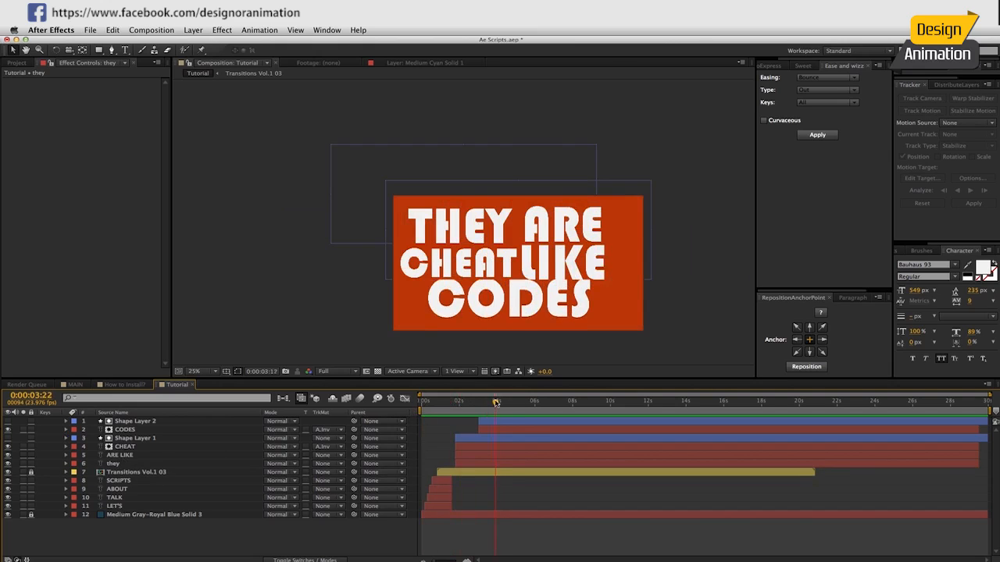
key(ctrl+a)
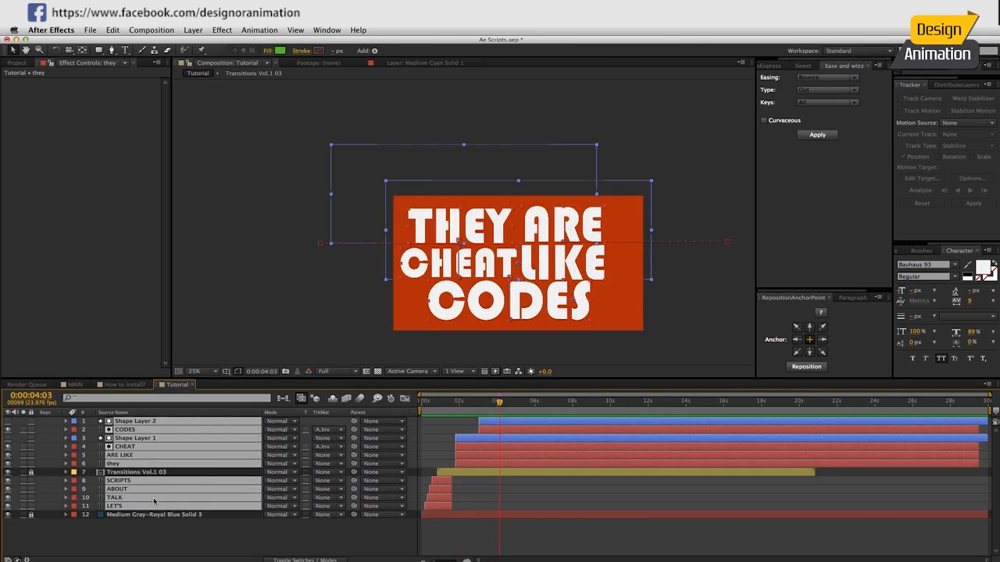
click(207, 540)
Create a null object in the Tutorial composition and rename it Wiggle.
click(193, 30)
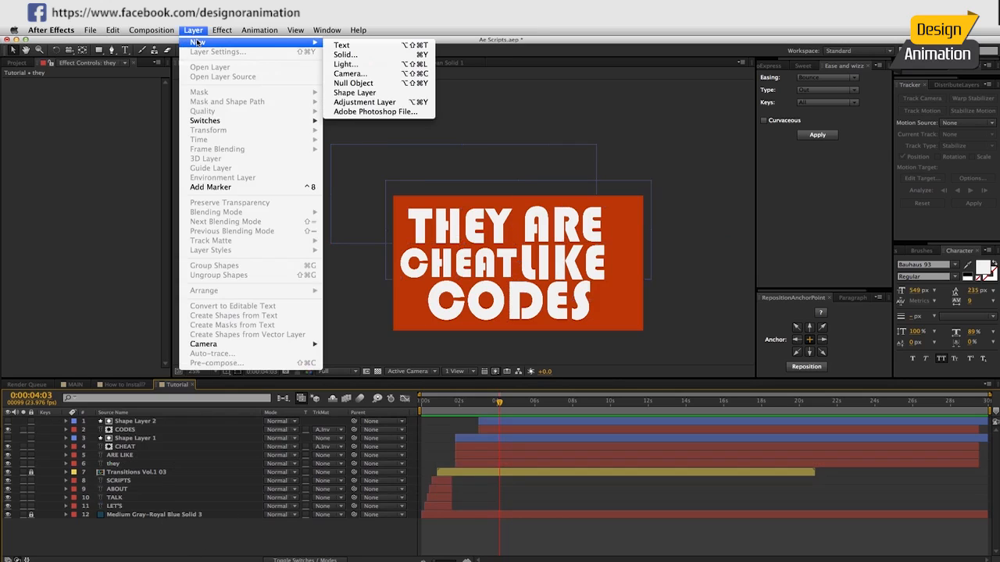
mouse_move(310, 45)
click(344, 80)
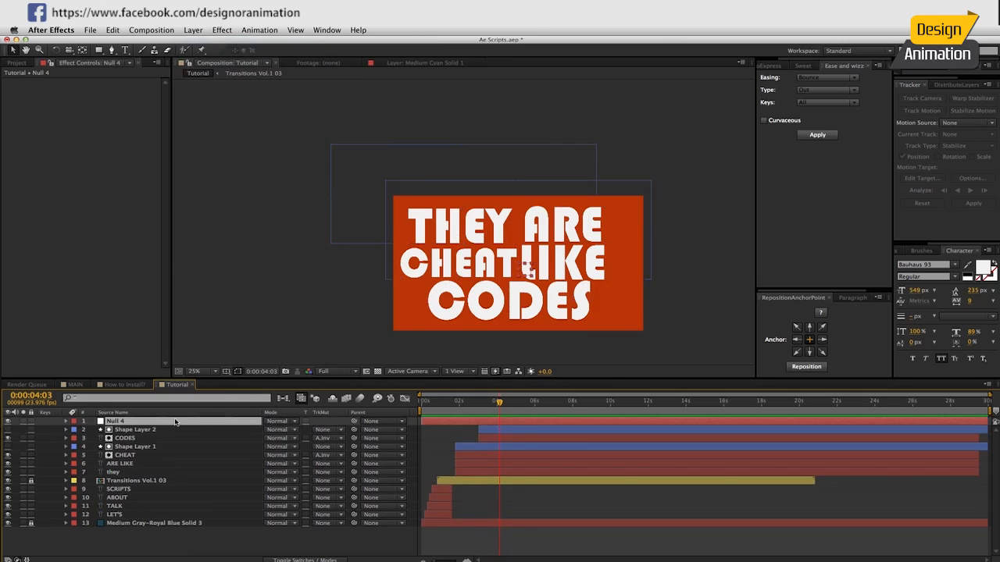
key(Return)
text(Wiggle)
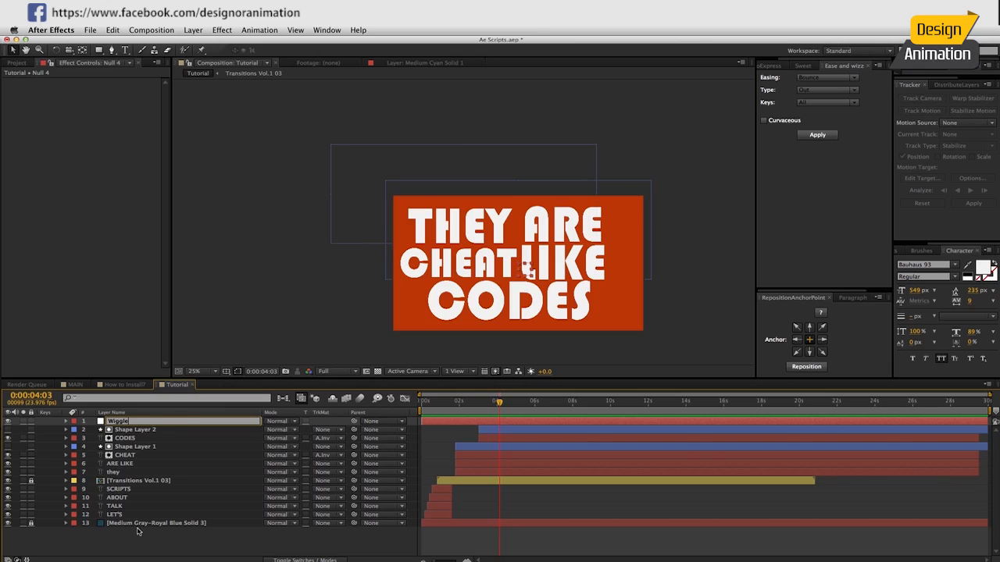
key(Return)
Parent all unlocked text and shape layers to the Wiggle null.
key(ctrl+a)
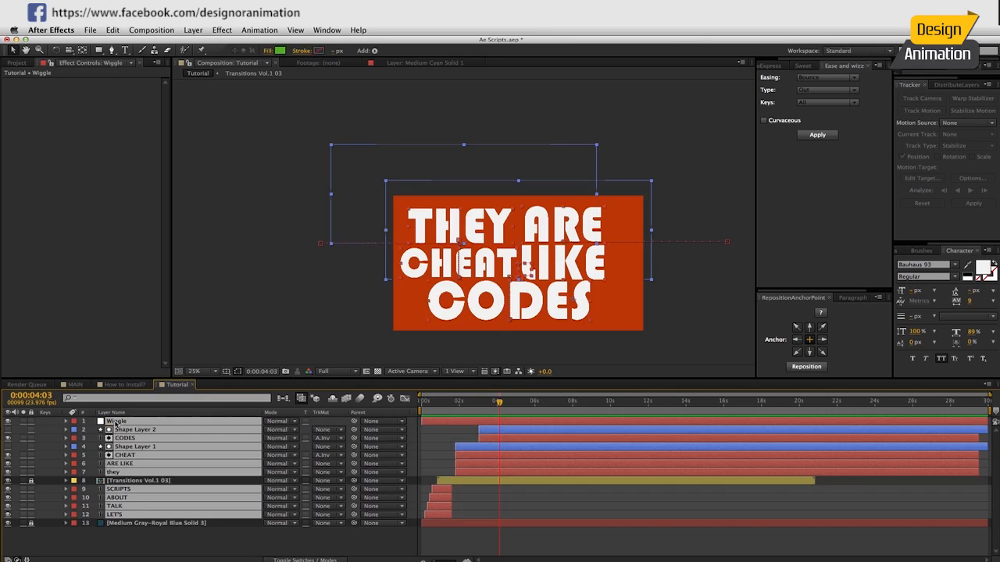
ctrl+click(115, 422)
drag(354, 438, 115, 422)
Reveal the Wiggle null's Position and add an expression to it.
click(116, 422)
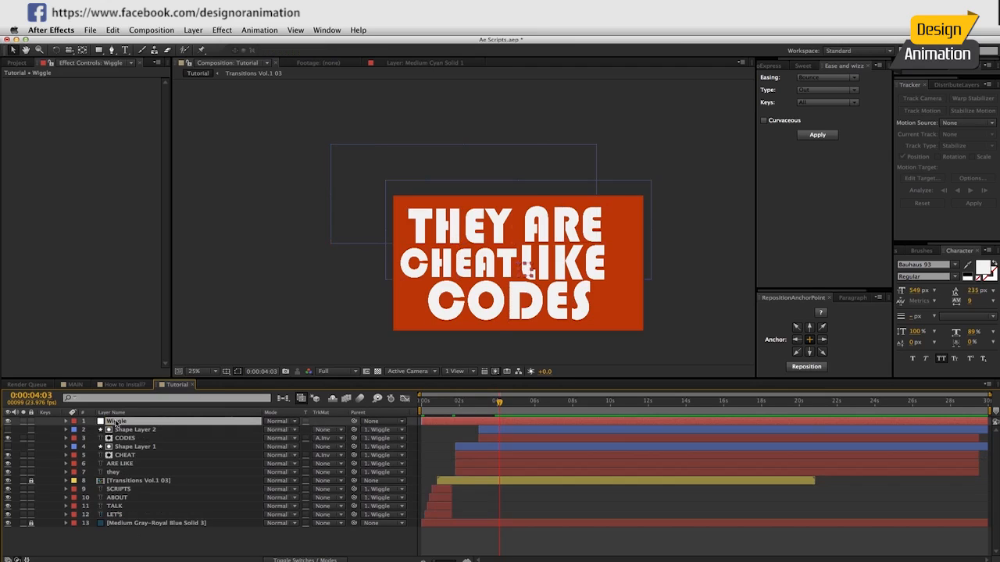
key(p)
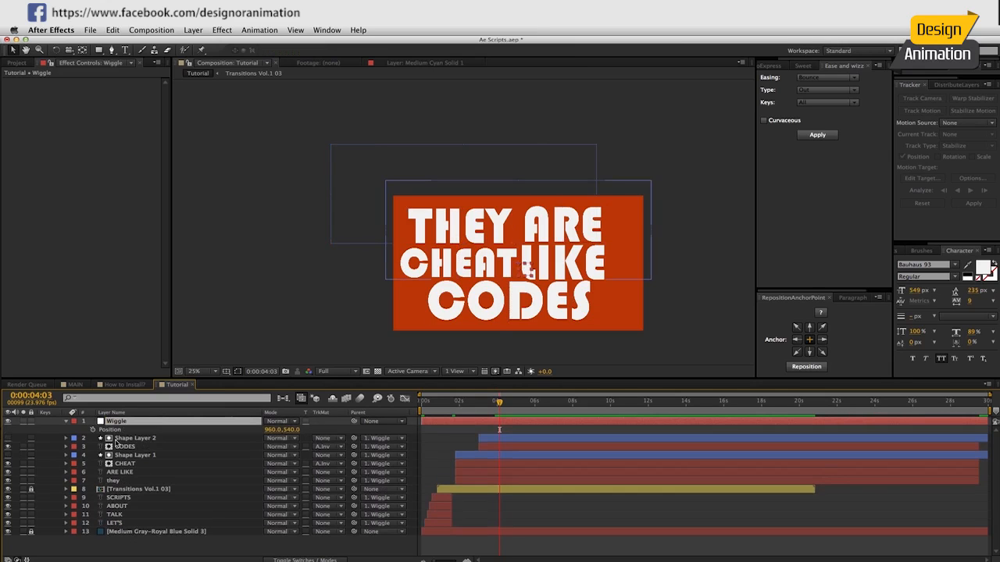
alt+click(92, 429)
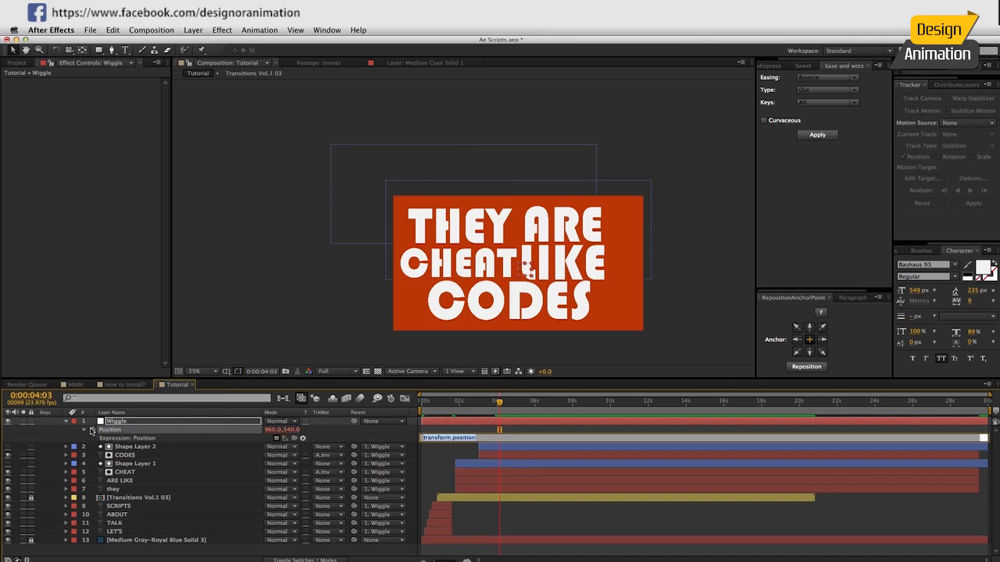
click(123, 446)
click(117, 434)
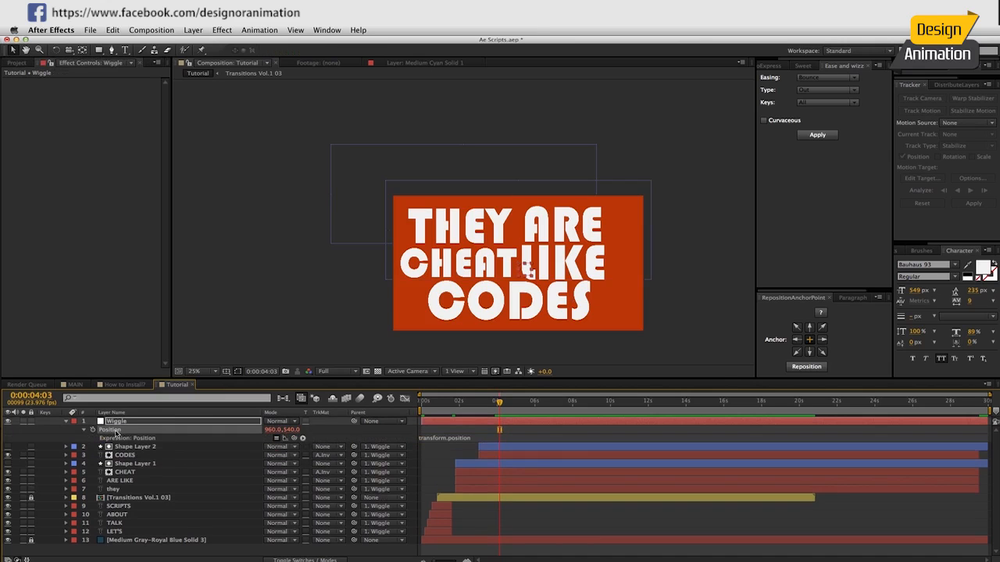
Apply the pt_AutoExpress Wiggle expression to the null's Position with .5 wiggles/sec, amount 10 and slider control, and scrub through the motion.
click(769, 67)
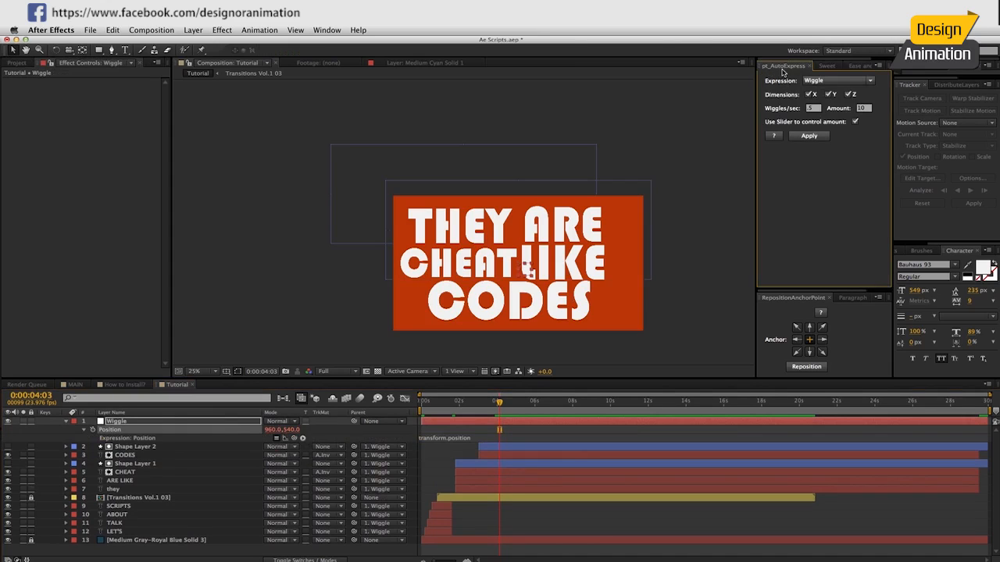
click(820, 80)
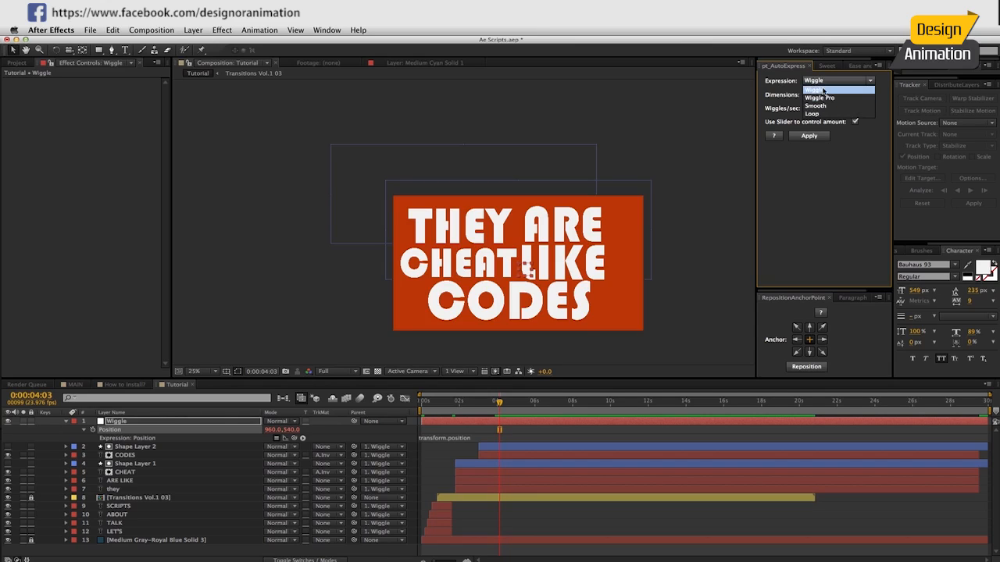
click(829, 135)
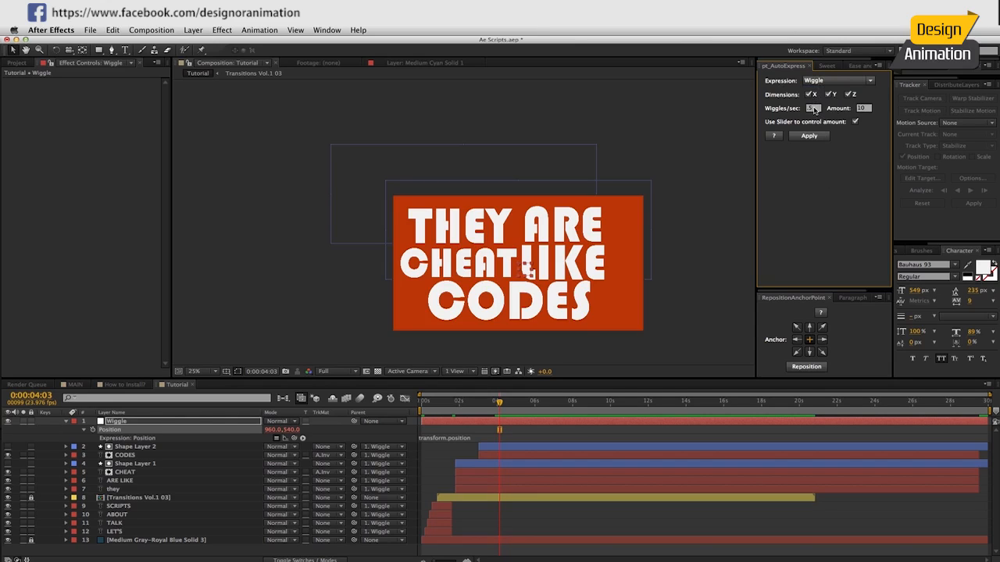
text(10)
click(812, 136)
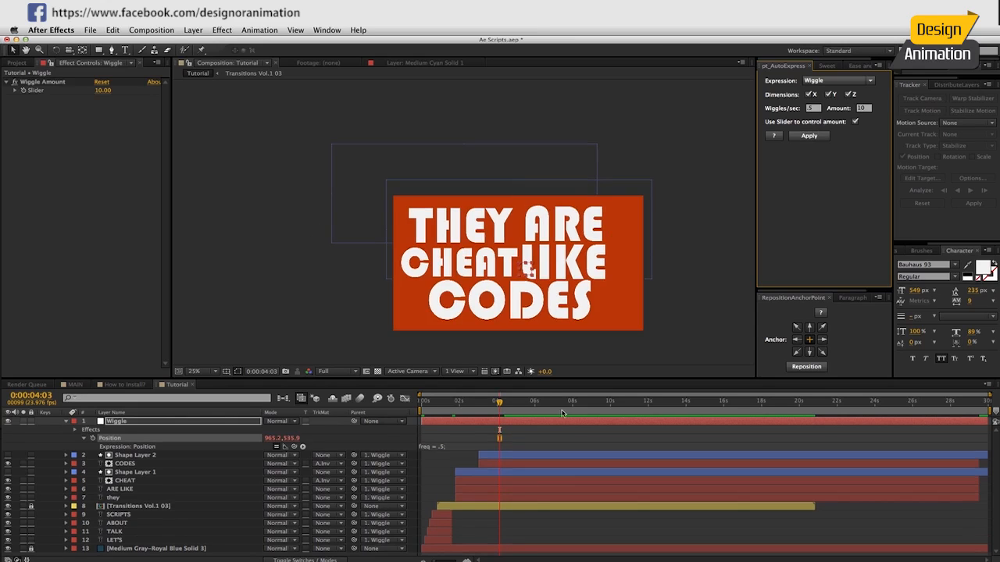
mouse_move(504, 407)
mouse_down()
mouse_move(539, 403)
mouse_move(520, 400)
mouse_up()
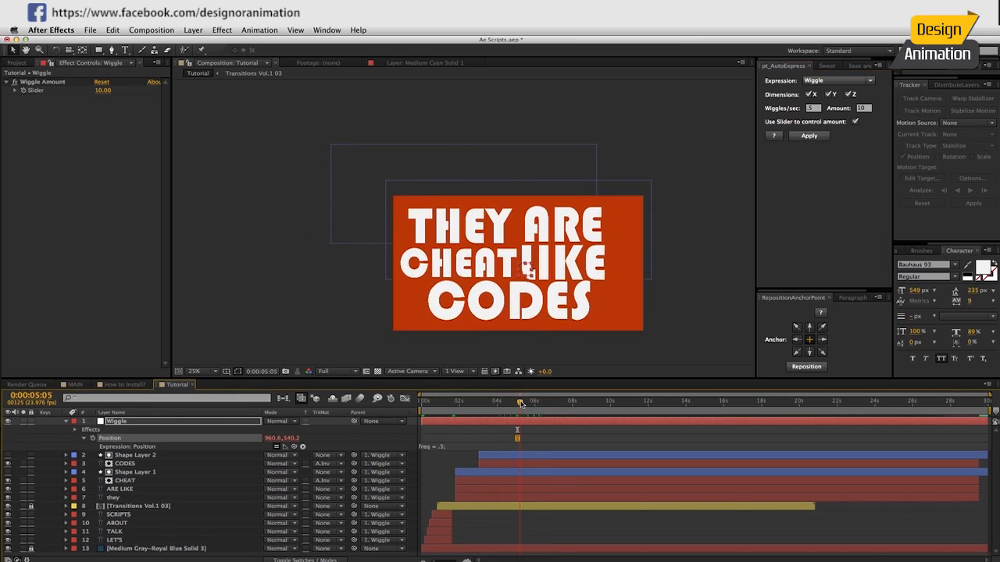
Apply the Wiggle expression to the null's Rotation with .3 wiggles/sec, amount 2 and slider control.
key(r)
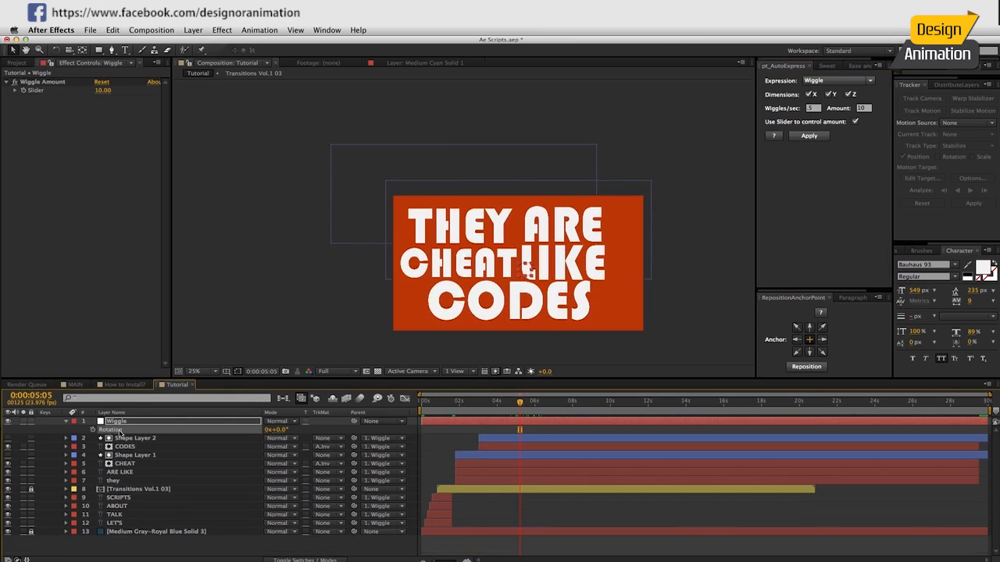
click(809, 108)
key(Tab)
text(2)
click(808, 135)
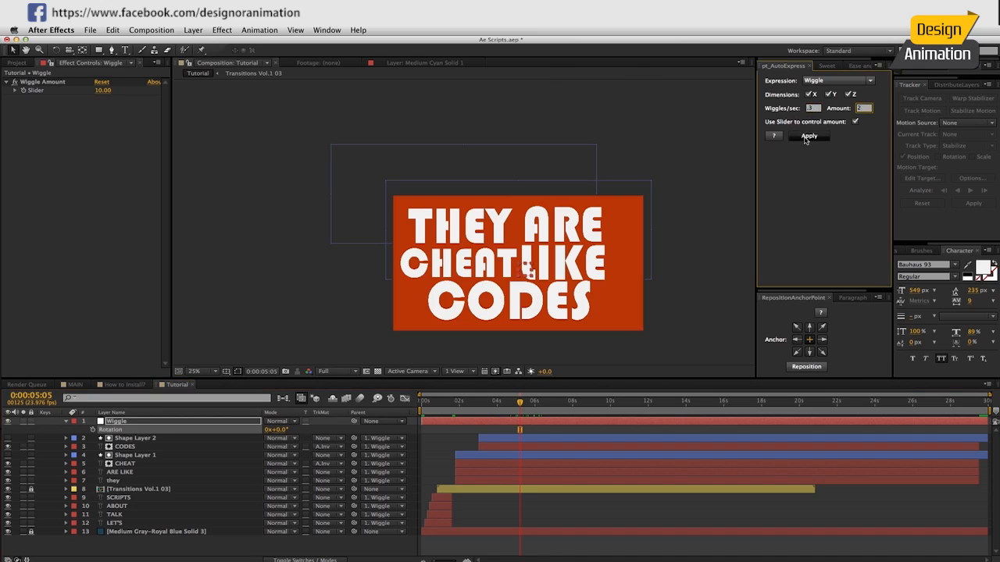
Preview the wiggling text animation from the beginning with the work area ending at 0:00:06:05.
drag(517, 404, 410, 414)
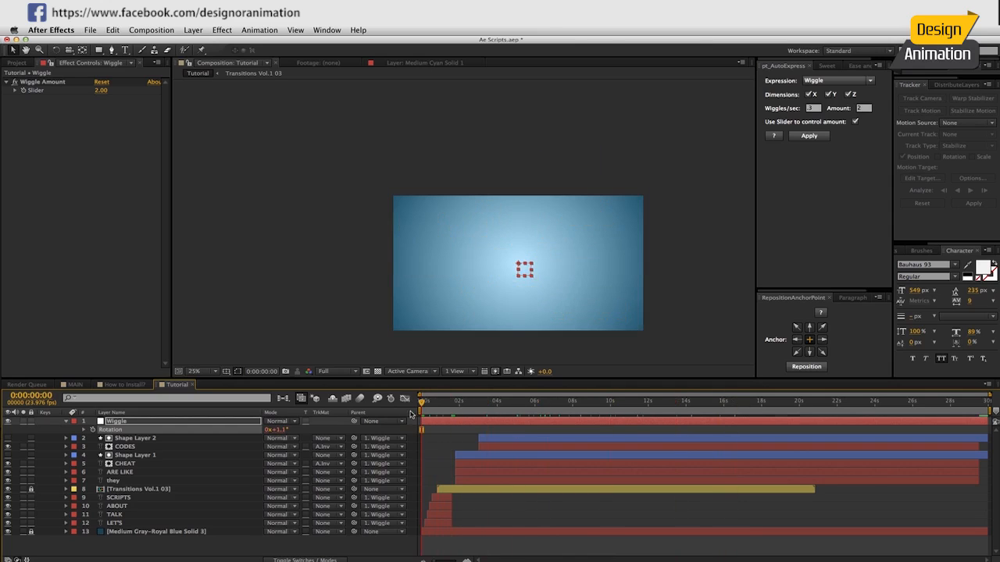
click(539, 402)
key(KP_0)
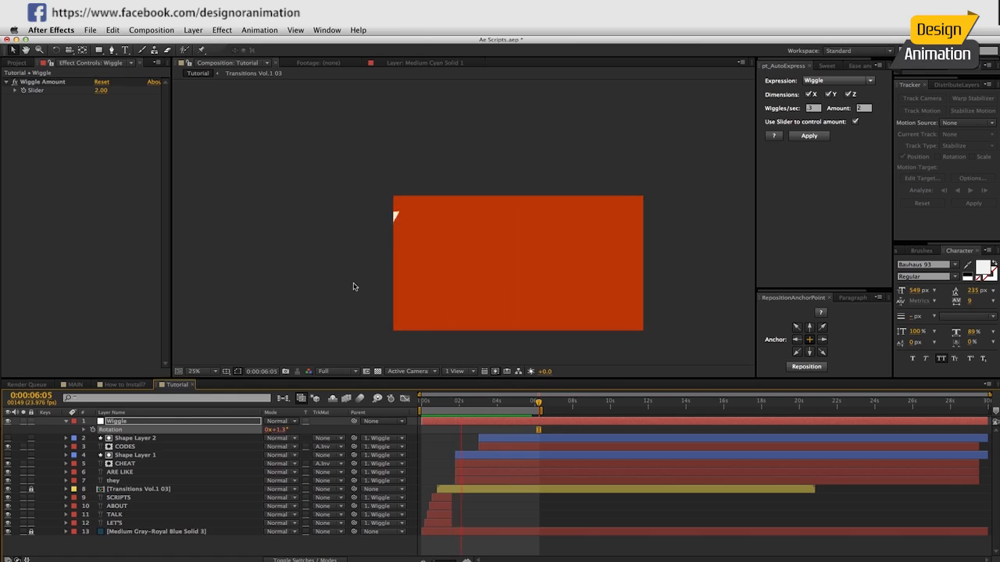
key(space)
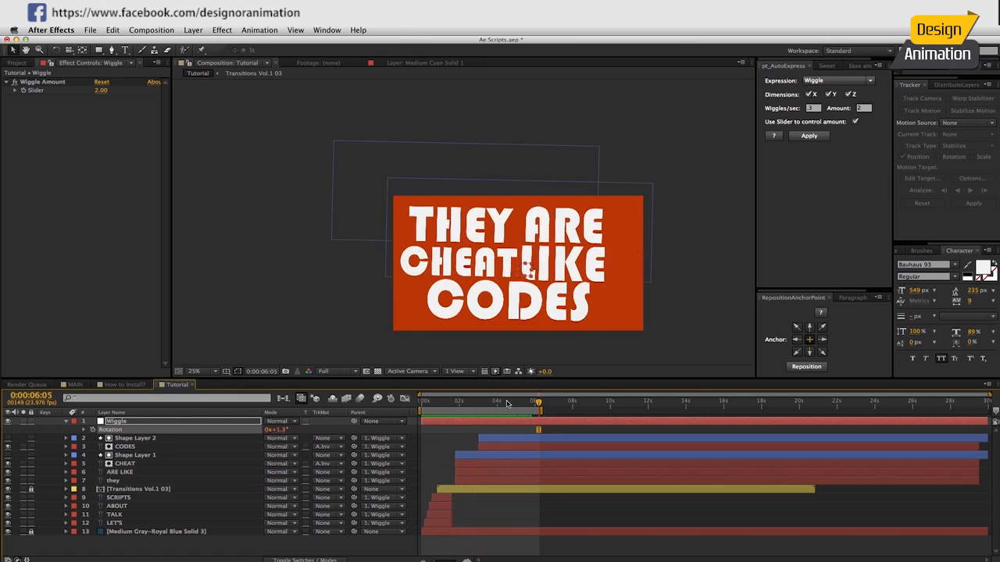
End the work area at 0:00:05:06 and scrub the animation from the beginning to 0:00:07:05.
click(521, 403)
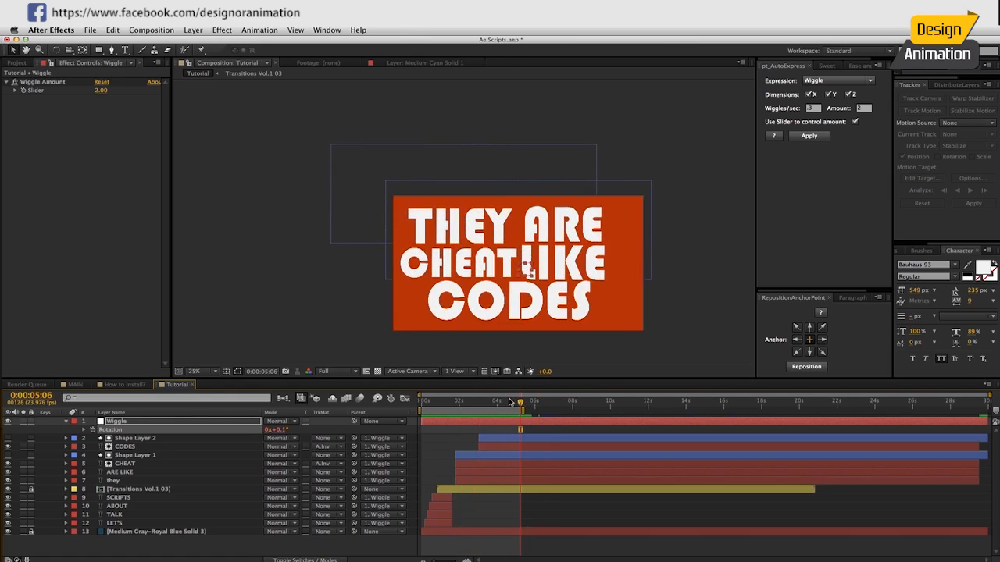
drag(508, 402, 418, 408)
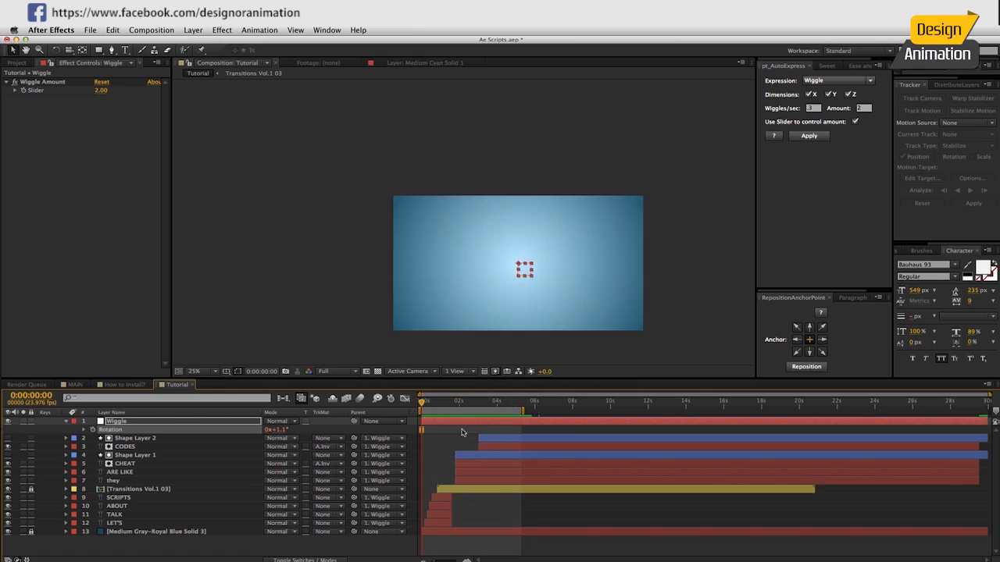
drag(539, 405, 558, 408)
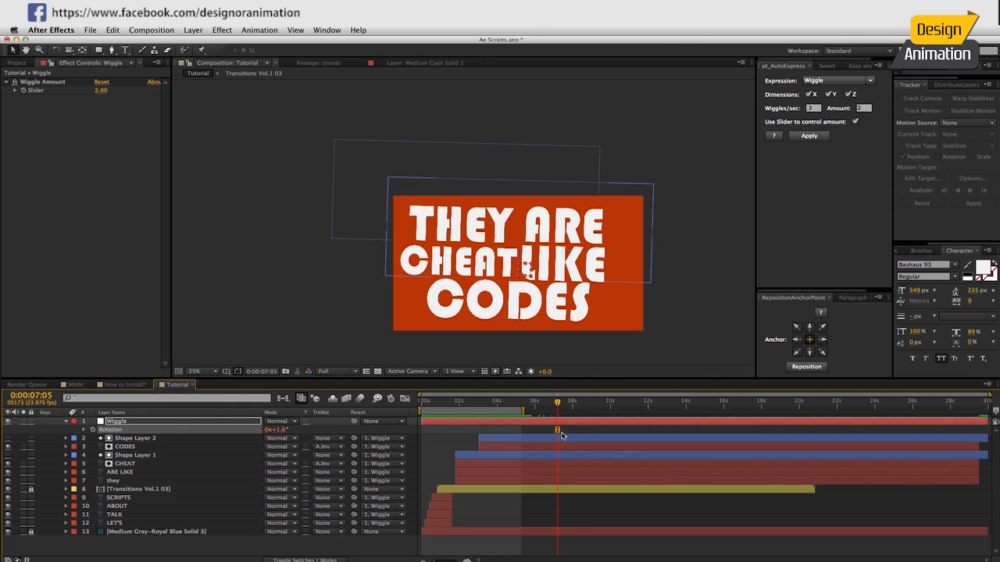
Examine the How to Install? and MAIN compositions for the next transition, and return to the Tutorial composition.
click(125, 385)
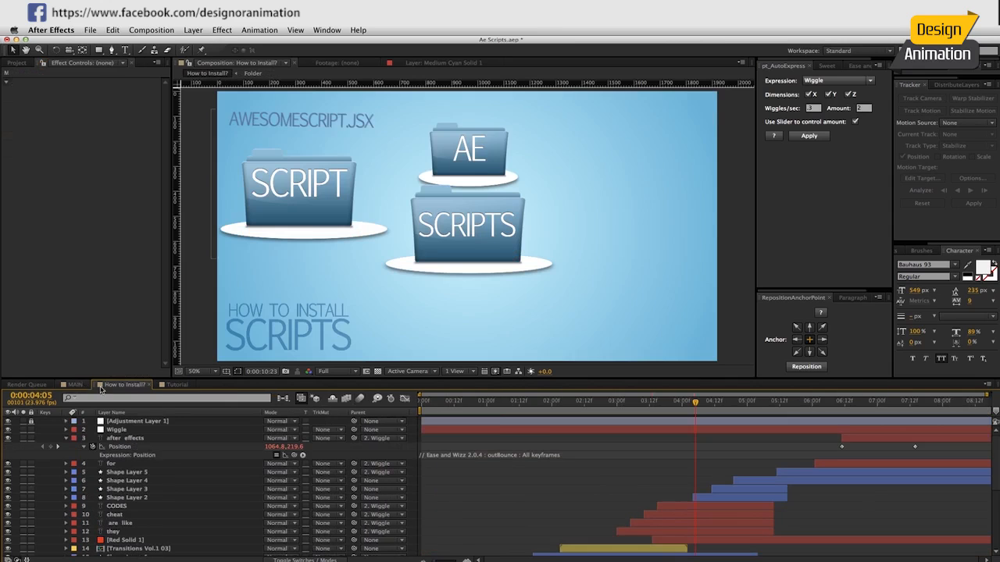
click(75, 384)
drag(703, 402, 746, 404)
click(175, 384)
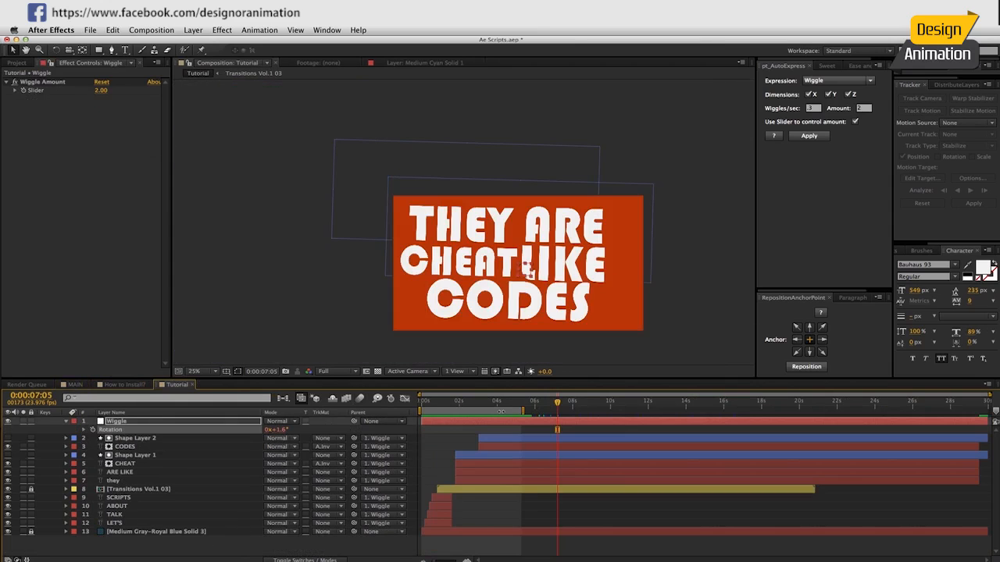
Shift the work area to span about 4 to 9.5 seconds, set the current time to 0:00:04:09 and deselect all layers.
drag(501, 411, 602, 424)
drag(552, 403, 510, 420)
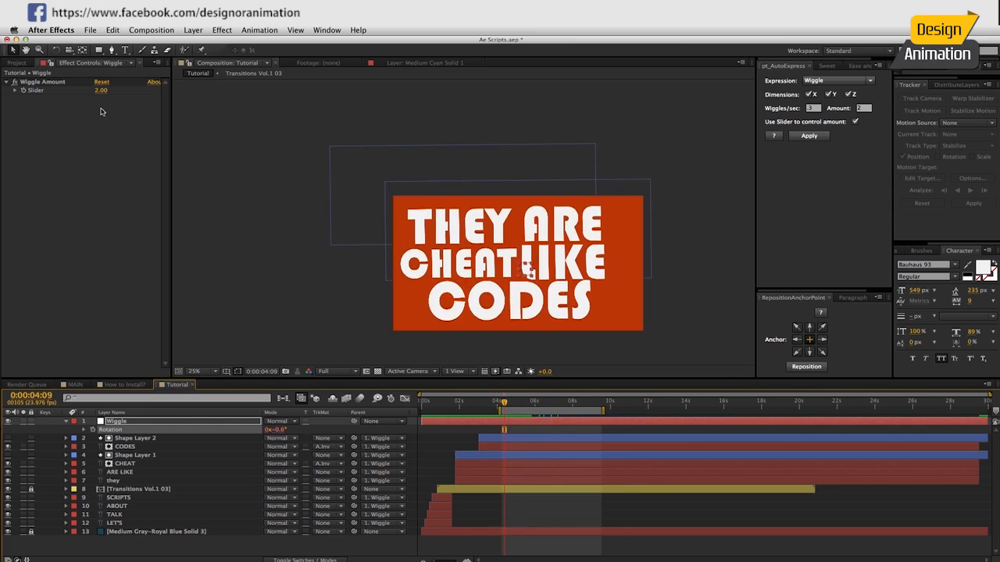
click(129, 541)
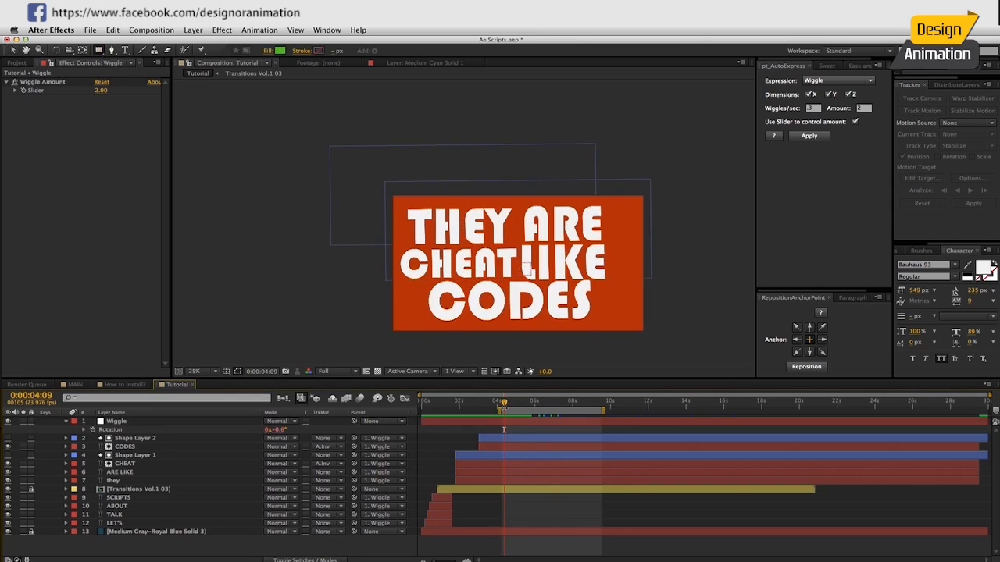
Draw a green rectangle shape wider than the frame and move it up so its lower edge crosses the CODES text.
drag(335, 98, 690, 297)
drag(693, 333, 695, 331)
key(v)
drag(435, 244, 435, 221)
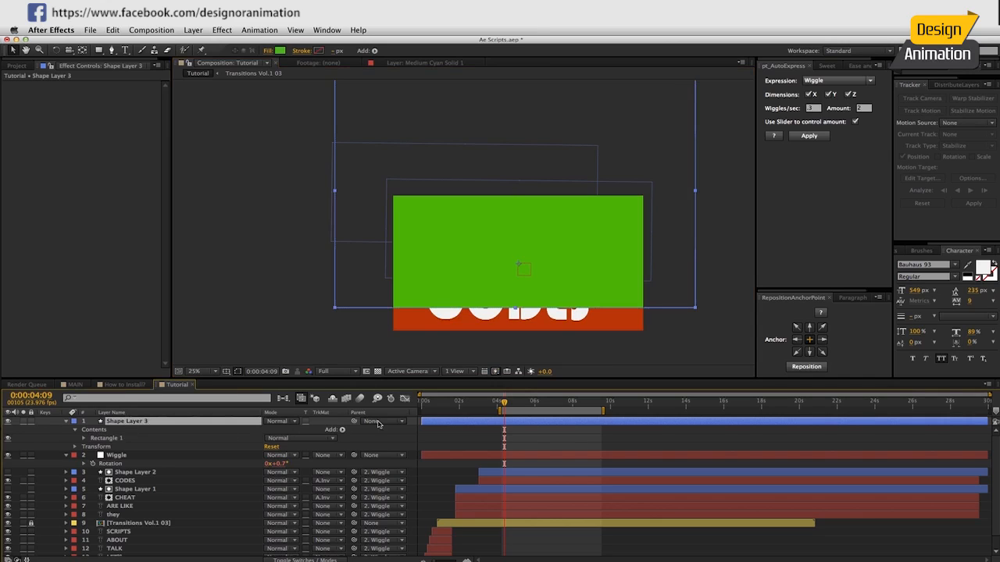
Add a Zig Zag to the new rectangle's shape layer with Size 21 and 80 ridges per segment, and check the jagged edge.
click(342, 430)
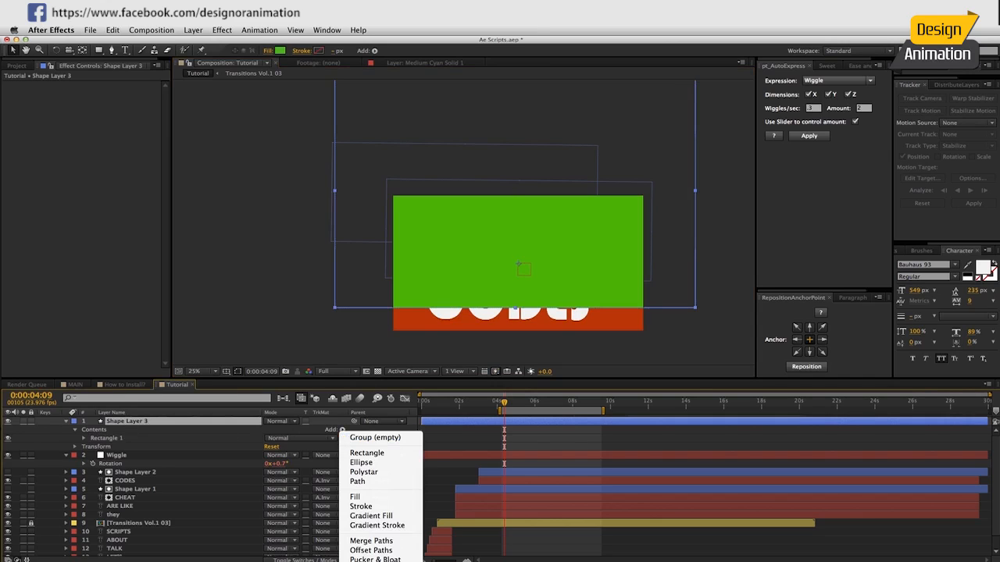
click(364, 561)
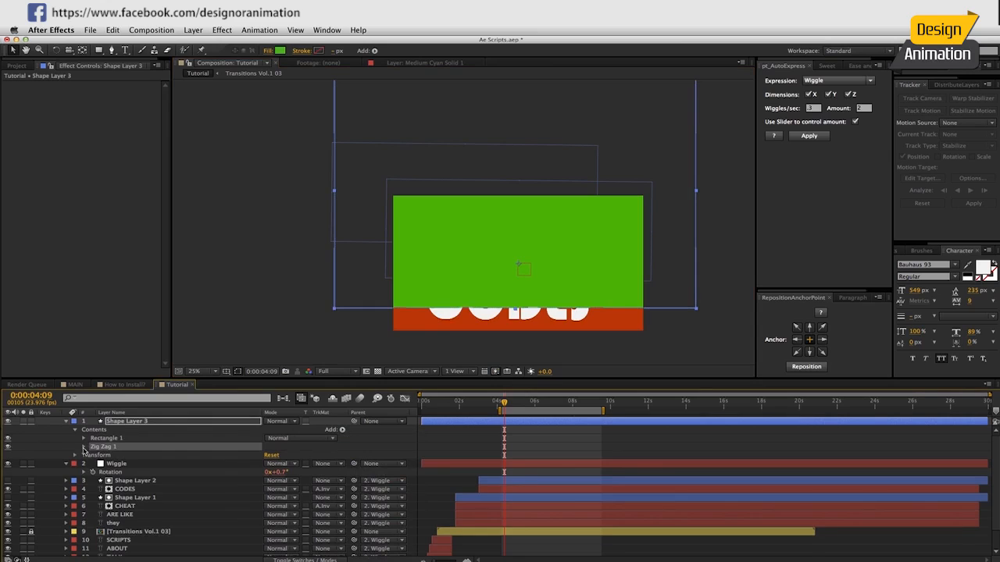
click(84, 446)
drag(270, 464, 293, 463)
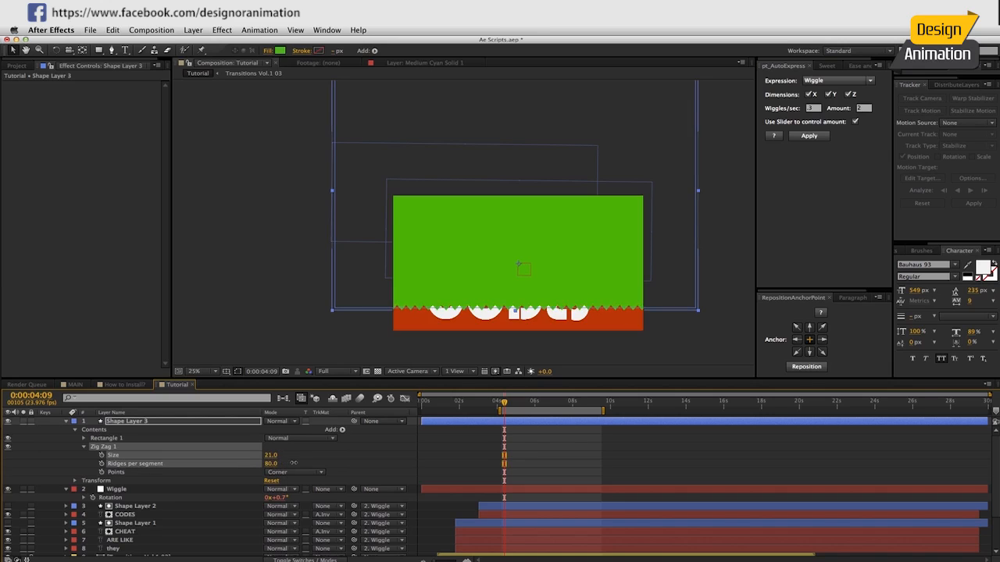
scroll(550, 281, up, 2)
drag(558, 270, 575, 216)
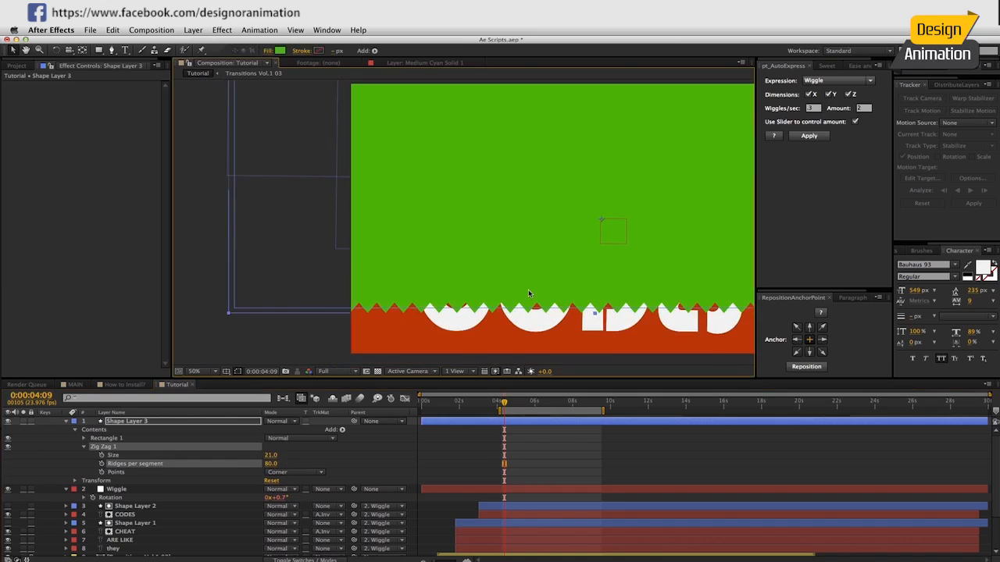
scroll(529, 290, down, 2)
drag(532, 281, 476, 304)
key(v)
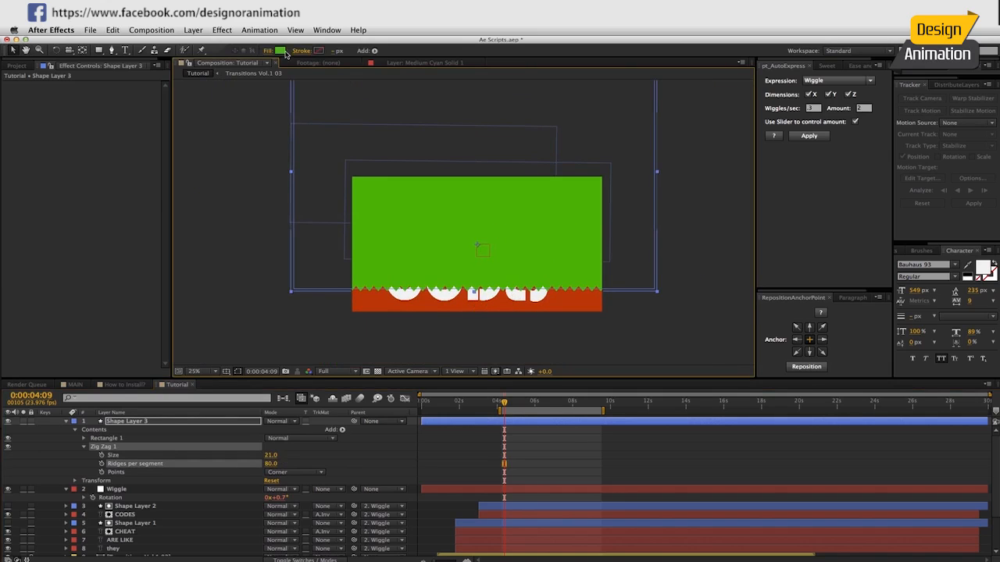
Change the zigzag shape's fill color to light gray D6D6D6.
click(279, 50)
drag(311, 285, 311, 278)
drag(223, 262, 140, 231)
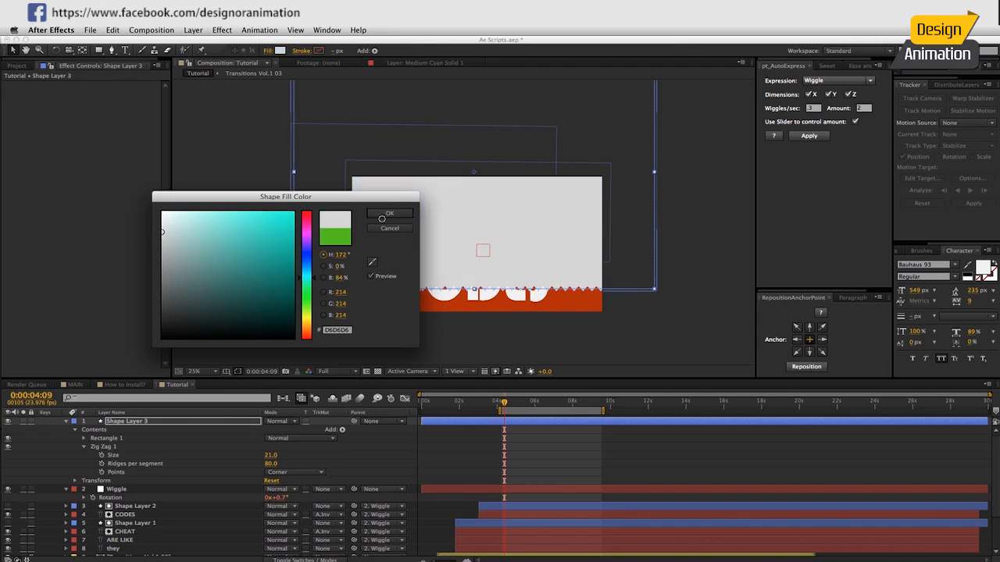
click(388, 213)
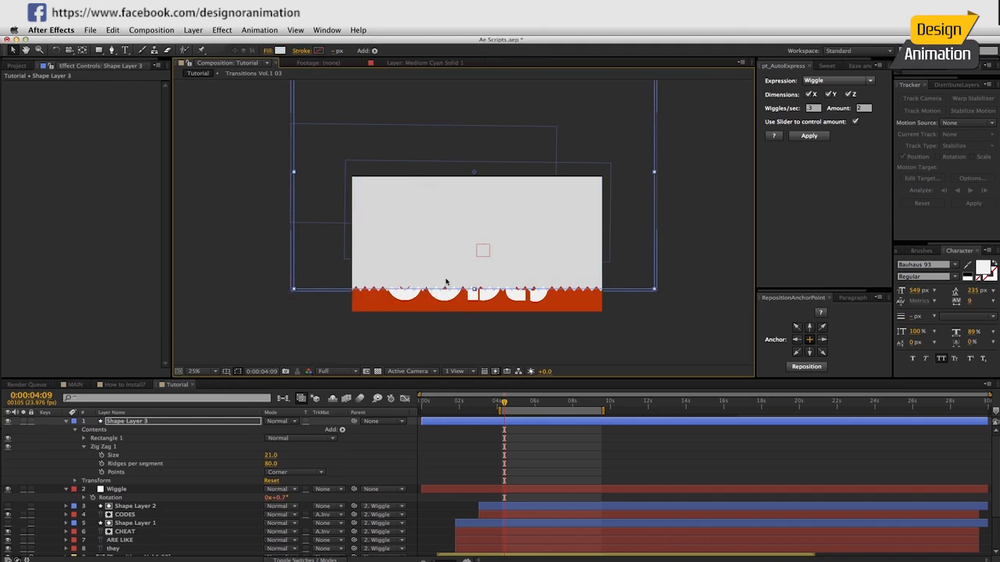
Rotate the zigzag shape layer to -12°, raise it above the frame to Y -652, and keyframe its position at 0:00:04:09.
click(147, 423)
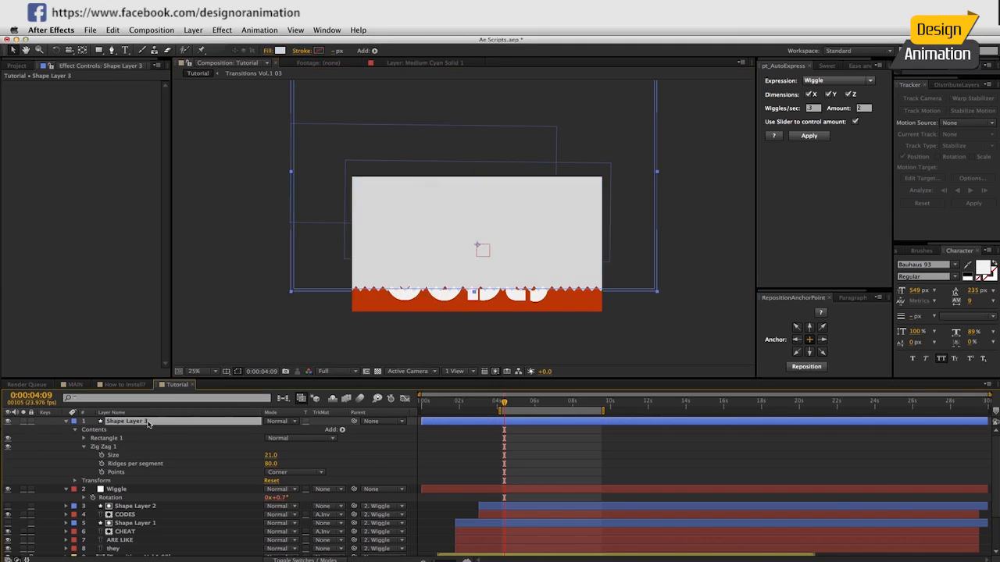
key(p)
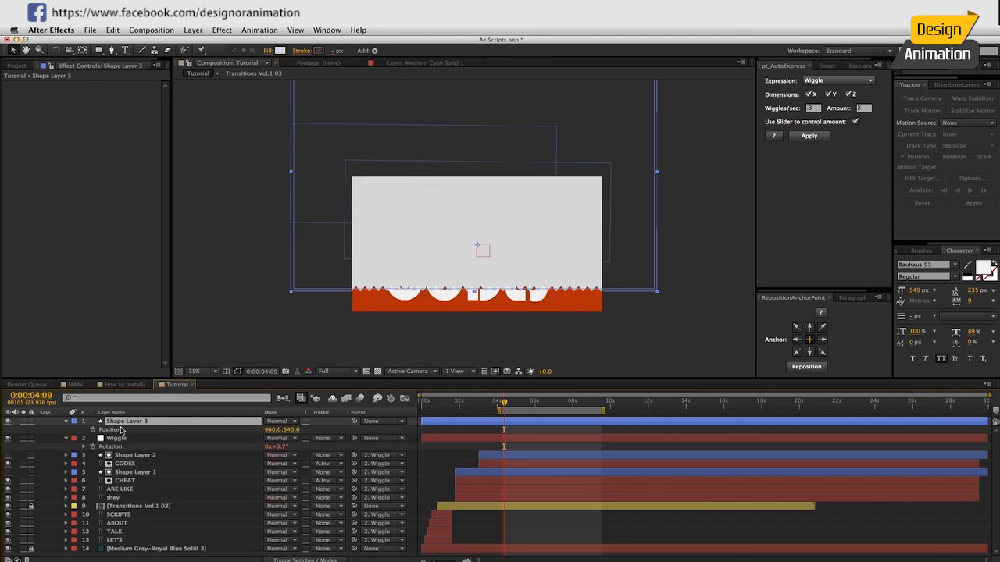
key(shift+r)
drag(285, 437, 275, 442)
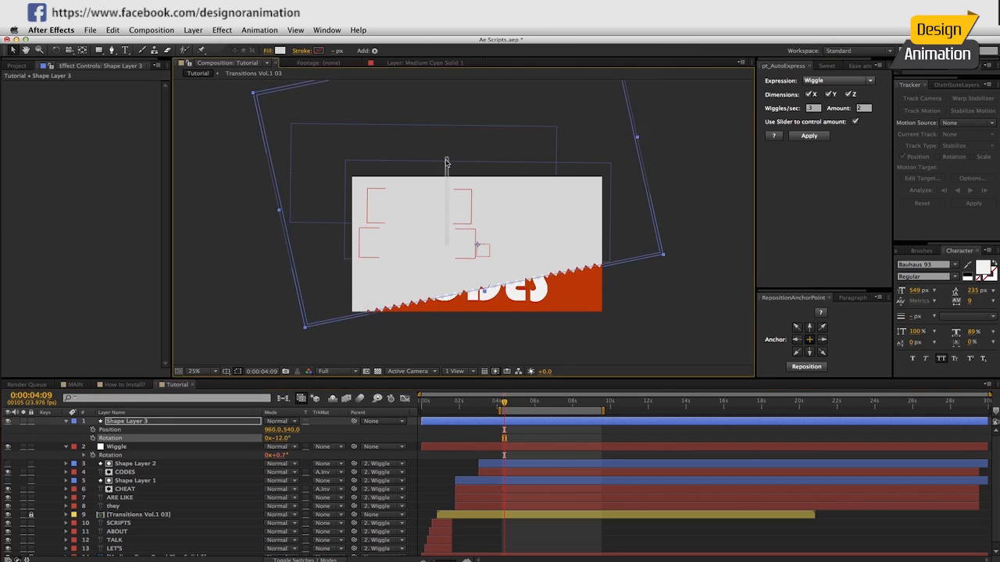
drag(624, 203, 584, 53)
click(99, 430)
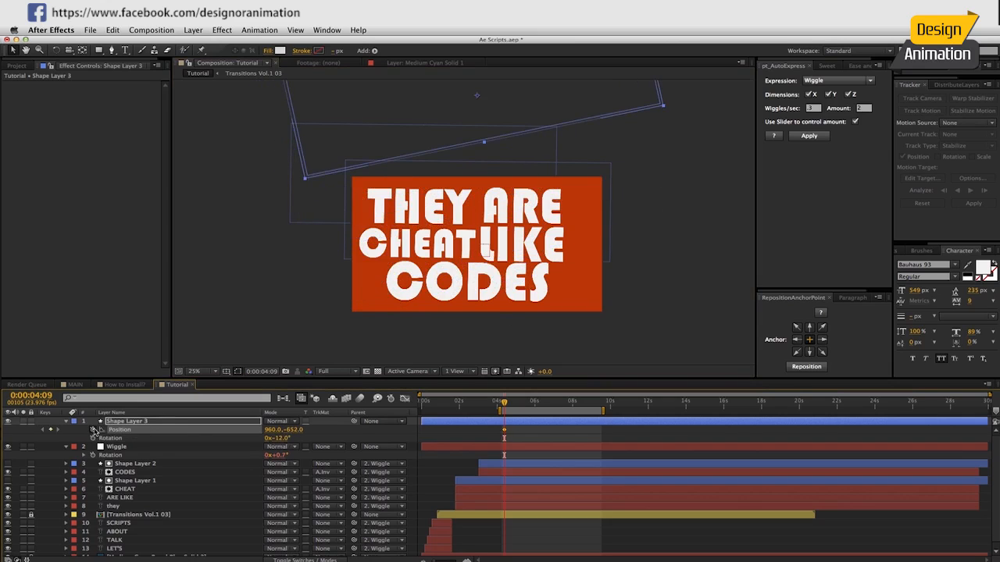
At 0:00:05:15, set the zigzag layer's position to 960, 1158 and Easy Ease both position keyframes.
key(shift+Page_Down)
key(shift+Page_Down)
key(shift+Page_Down)
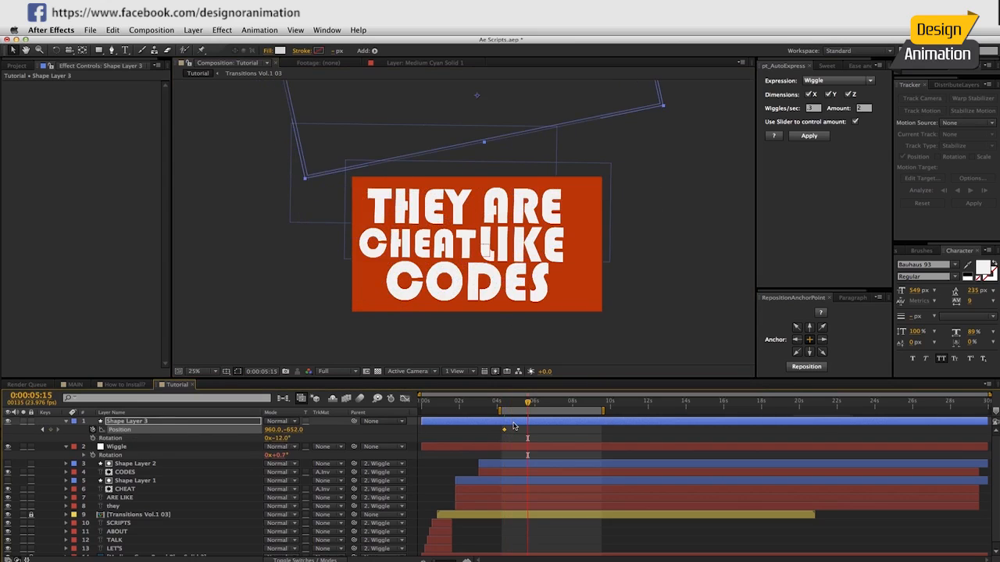
drag(301, 434, 382, 438)
drag(541, 429, 487, 434)
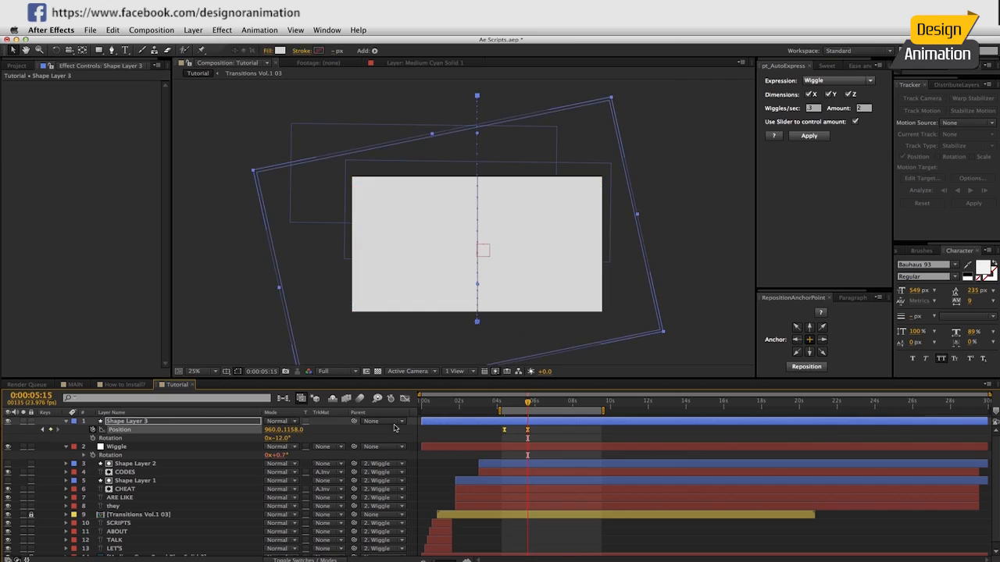
Stretch both position keyframes' influence toward the middle of the speed graph to form a narrow, sharp peak.
click(405, 398)
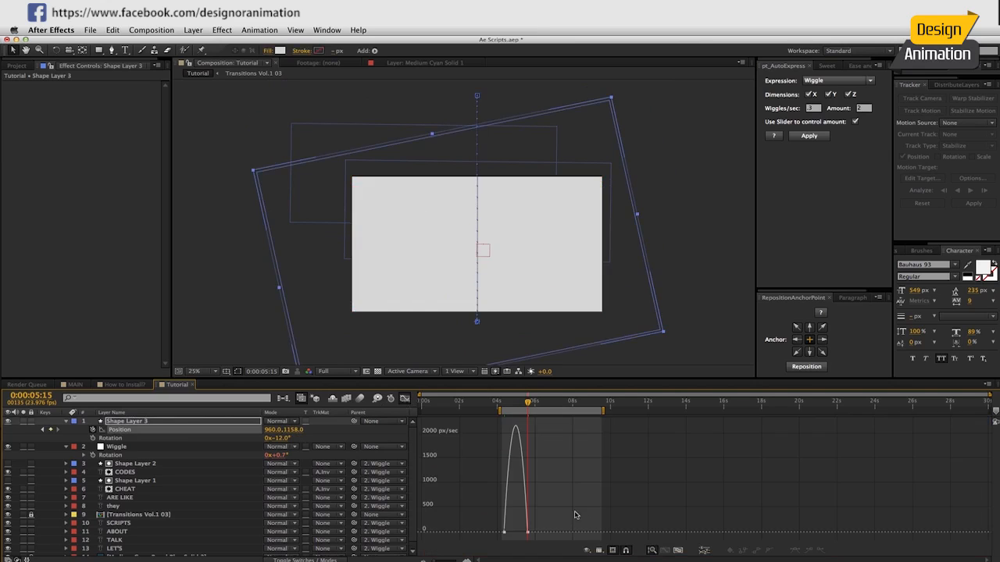
click(676, 550)
drag(504, 484, 438, 536)
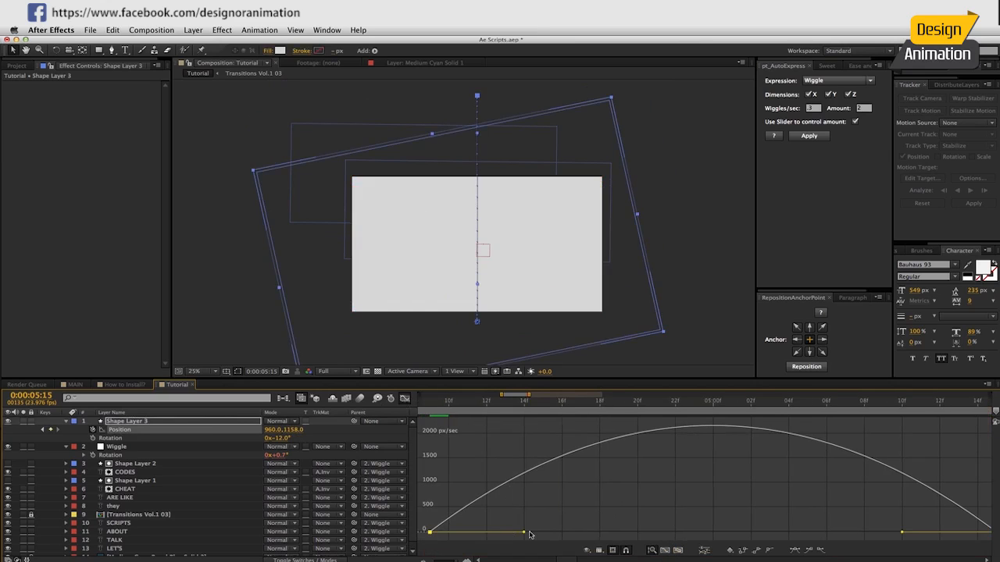
drag(524, 533, 781, 532)
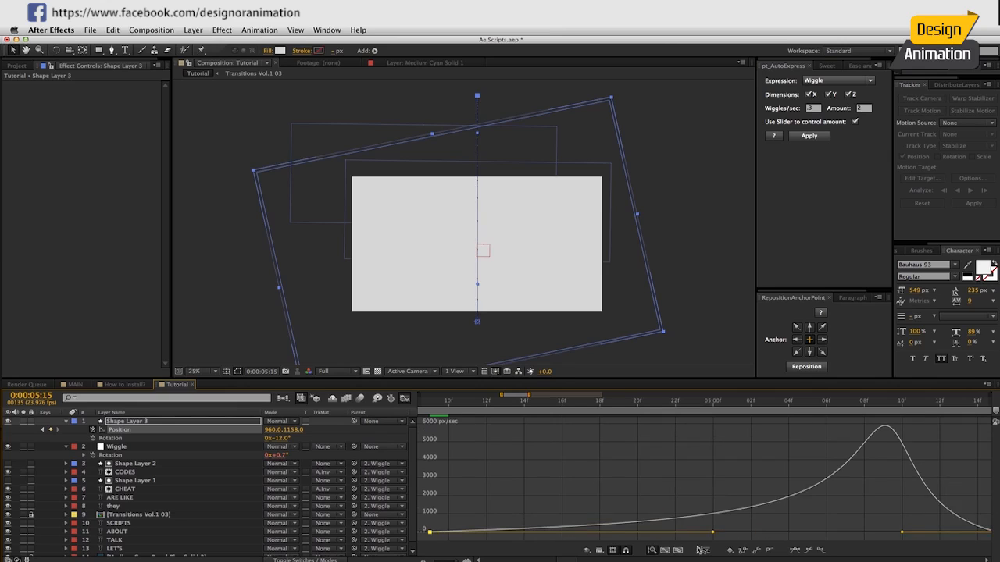
click(665, 551)
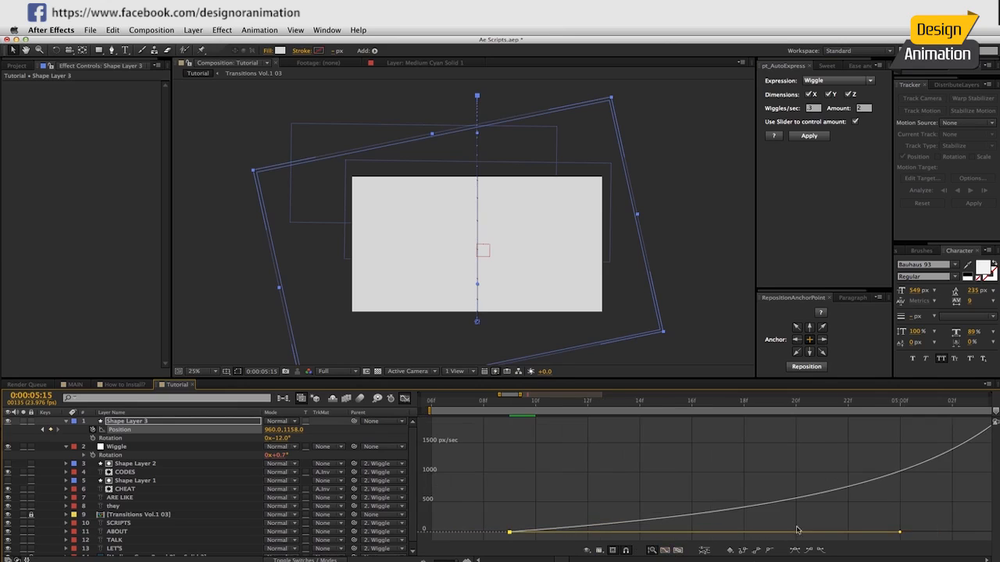
click(679, 550)
drag(971, 483, 994, 537)
drag(859, 534, 699, 535)
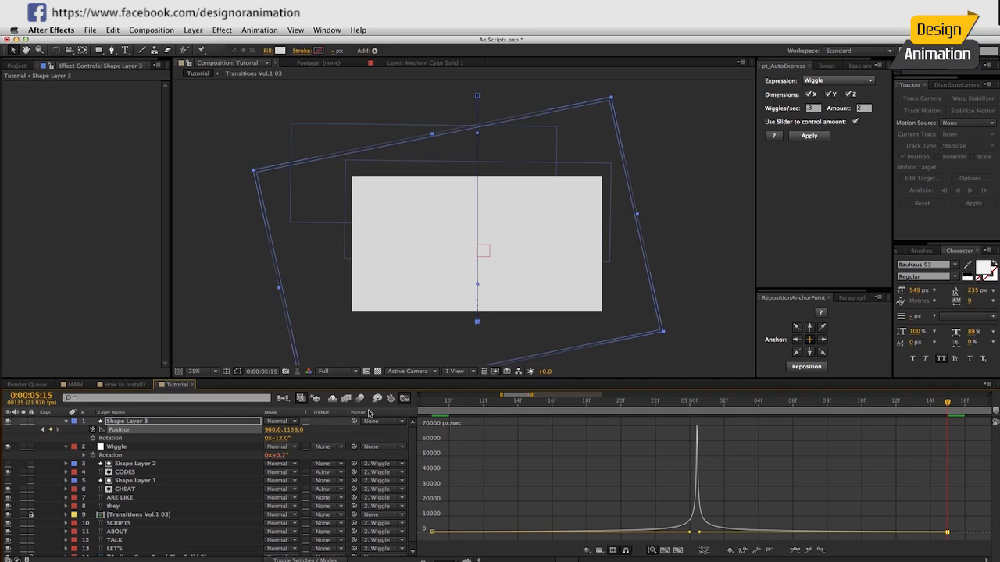
click(404, 399)
At 0:00:05:15, move the zigzag shape up to position 960, 946 with the frame still fully covered.
drag(595, 405, 908, 440)
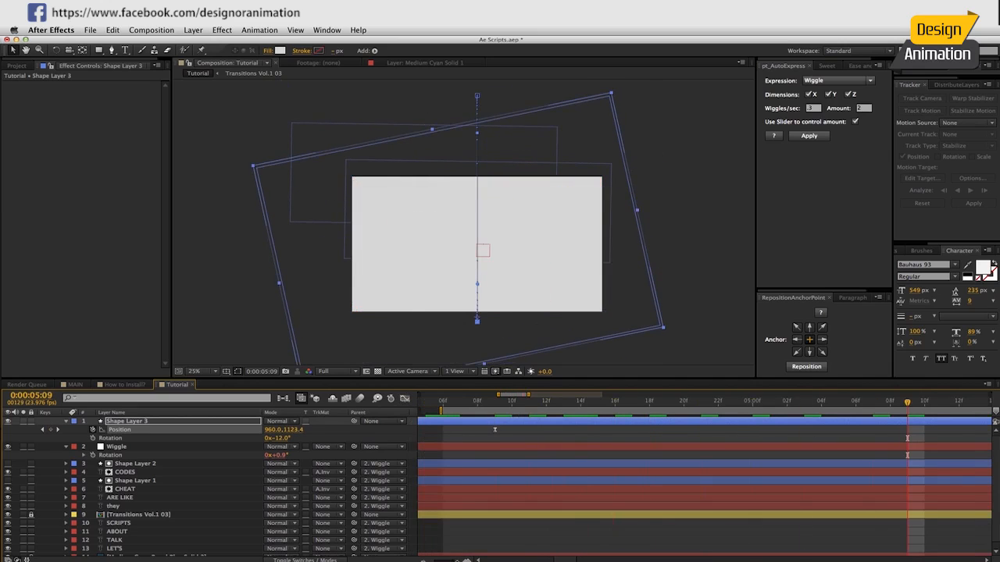
drag(453, 560, 439, 560)
drag(672, 404, 693, 403)
drag(609, 334, 615, 298)
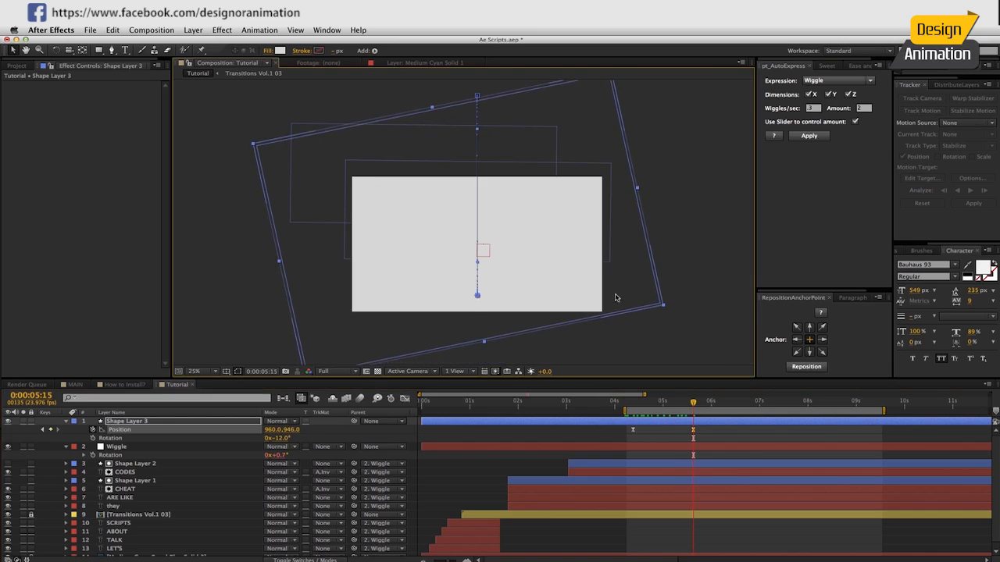
Duplicate the zigzag shape layer and trim the start of both layers to 0:00:04:09.
drag(693, 404, 648, 404)
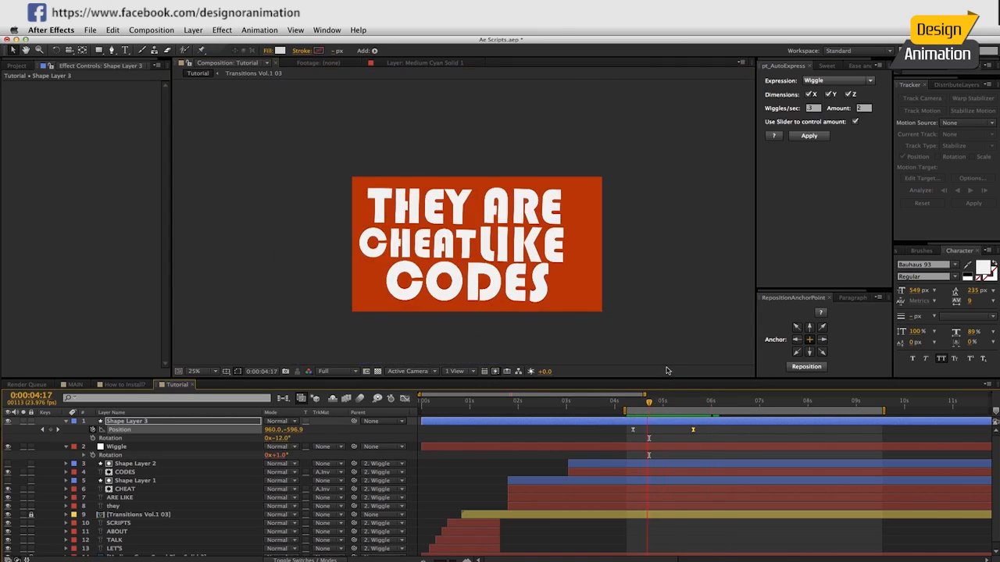
click(668, 404)
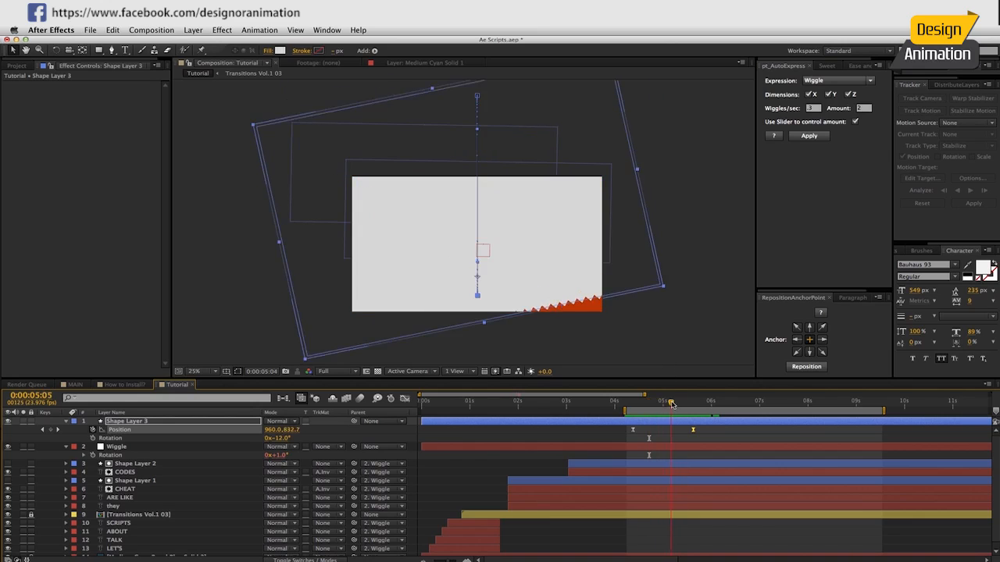
key(ctrl+d)
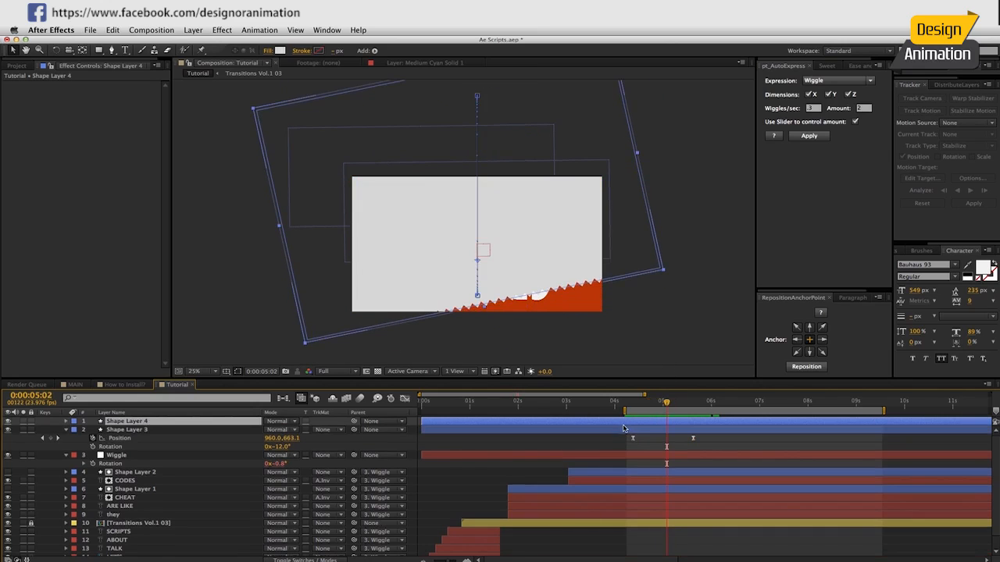
click(632, 405)
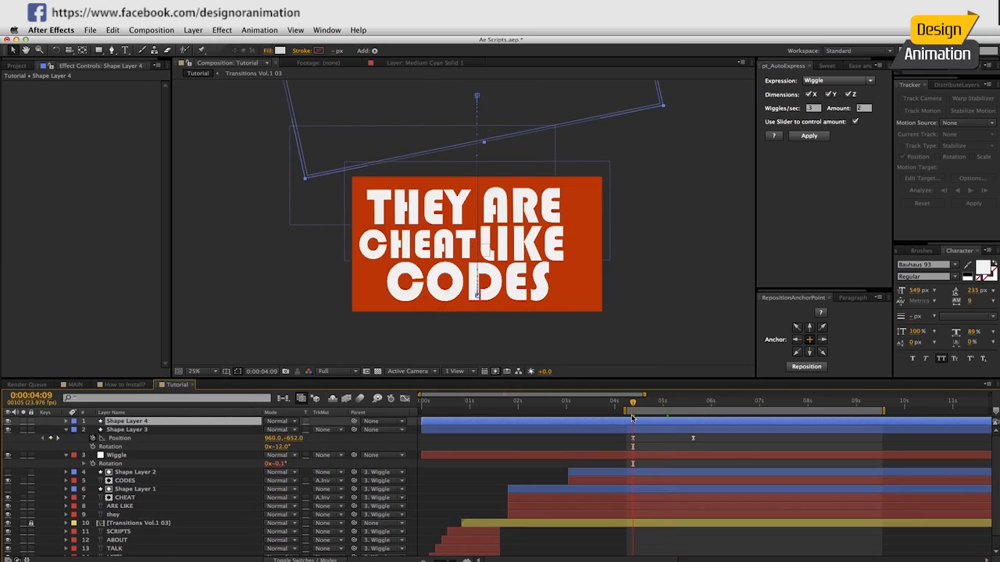
key(alt+bracketleft)
click(639, 431)
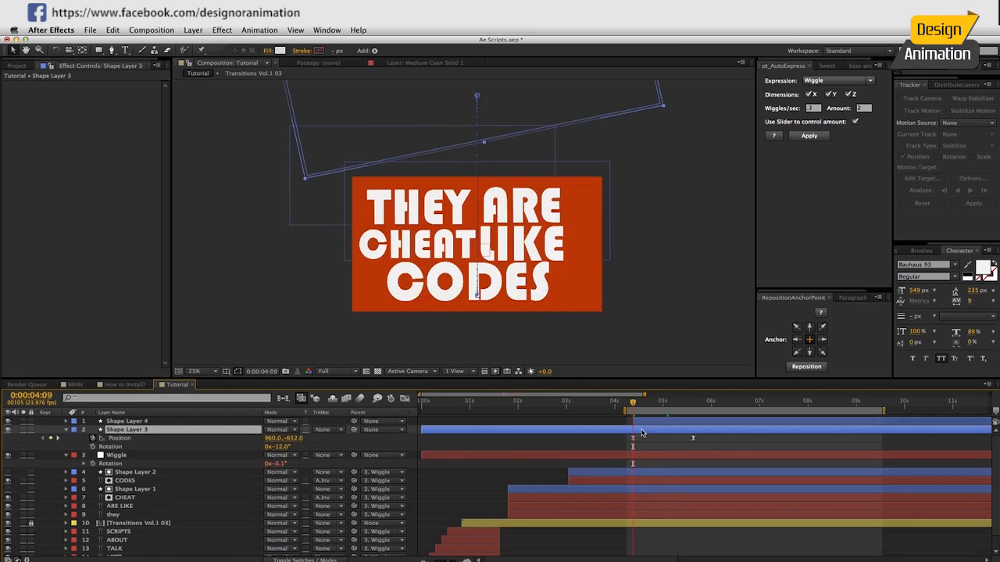
key(alt+bracketleft)
Trim the ends of the text layers and their matte shapes, from Shape Layer 2 down to they, at 0:00:05:13.
drag(637, 401, 688, 417)
click(647, 456)
click(646, 475)
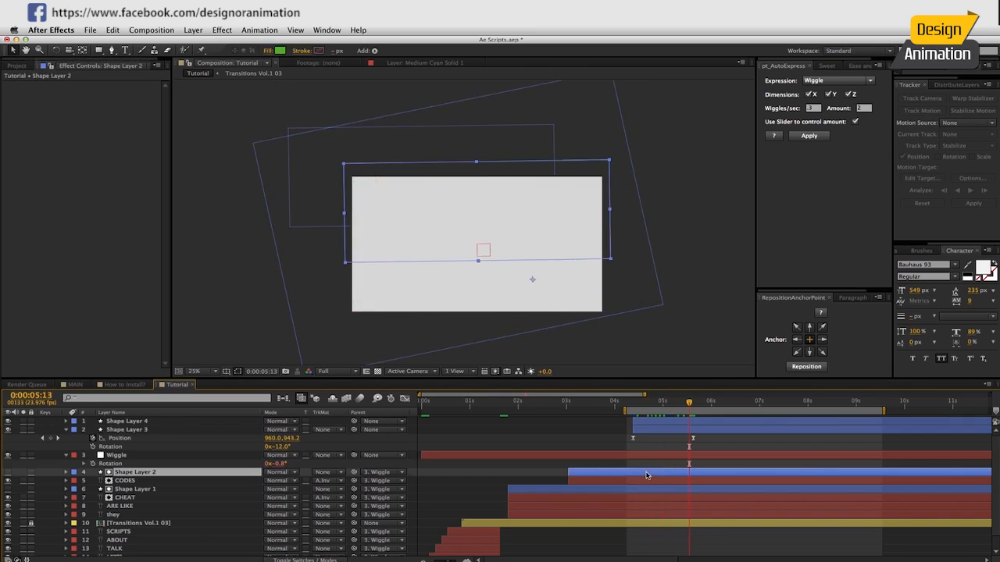
shift+click(645, 515)
key(alt+])
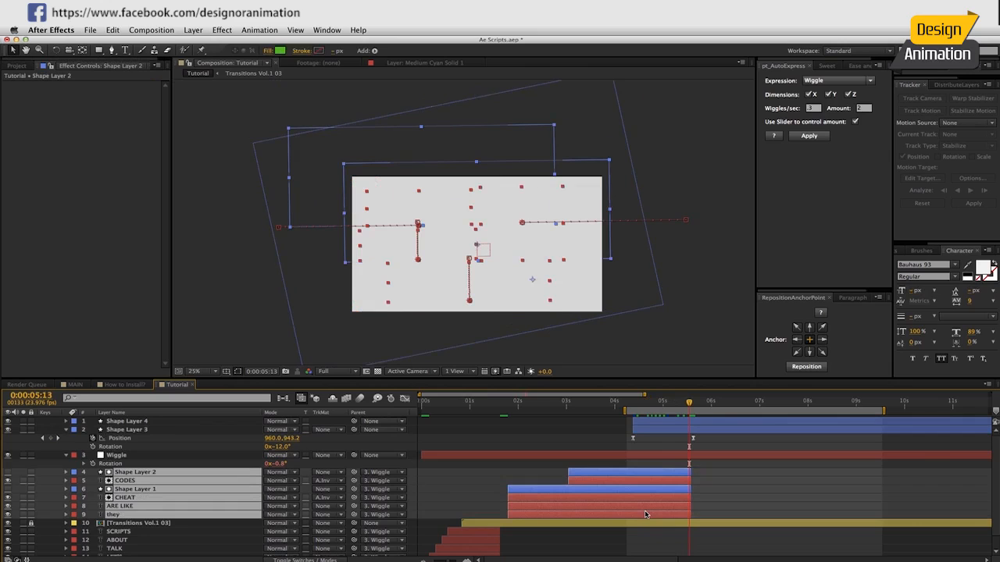
Set the duplicated zigzag layer's rotation to +12° while viewing the transition at 0:00:05:01.
drag(691, 406, 666, 403)
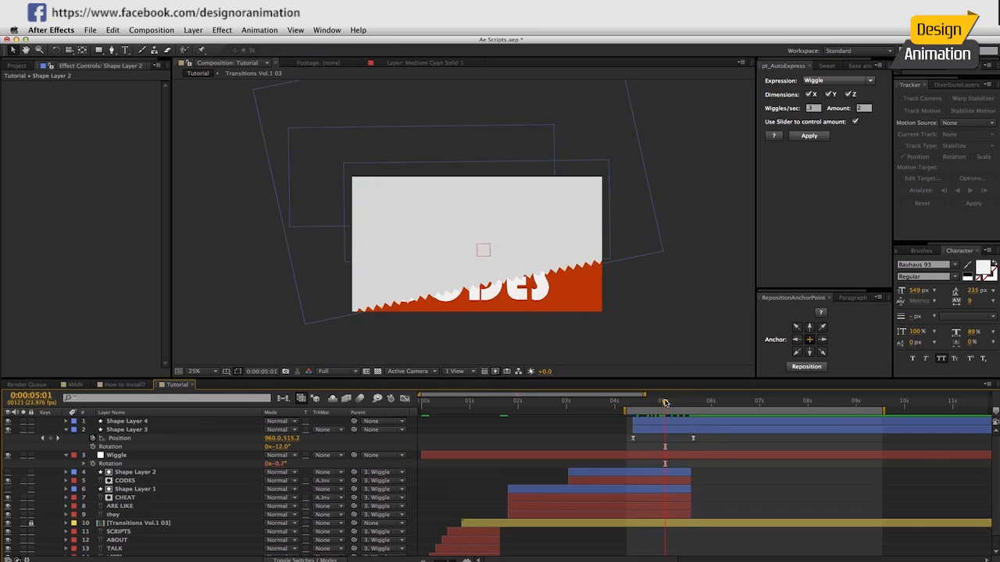
click(654, 422)
key(r)
drag(280, 431, 298, 430)
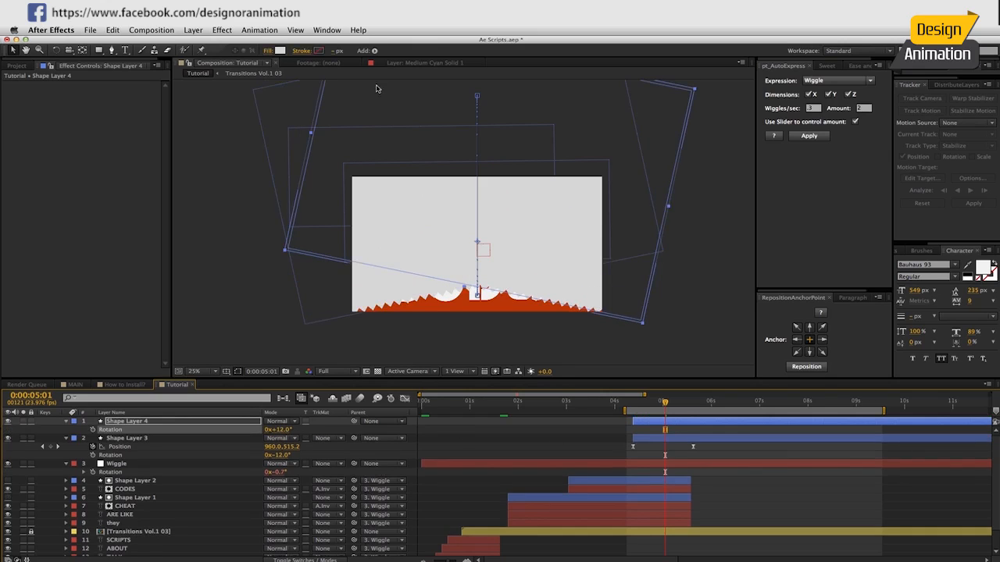
Change the duplicated zigzag shape's fill to teal and shift its layer a few frames later.
click(279, 50)
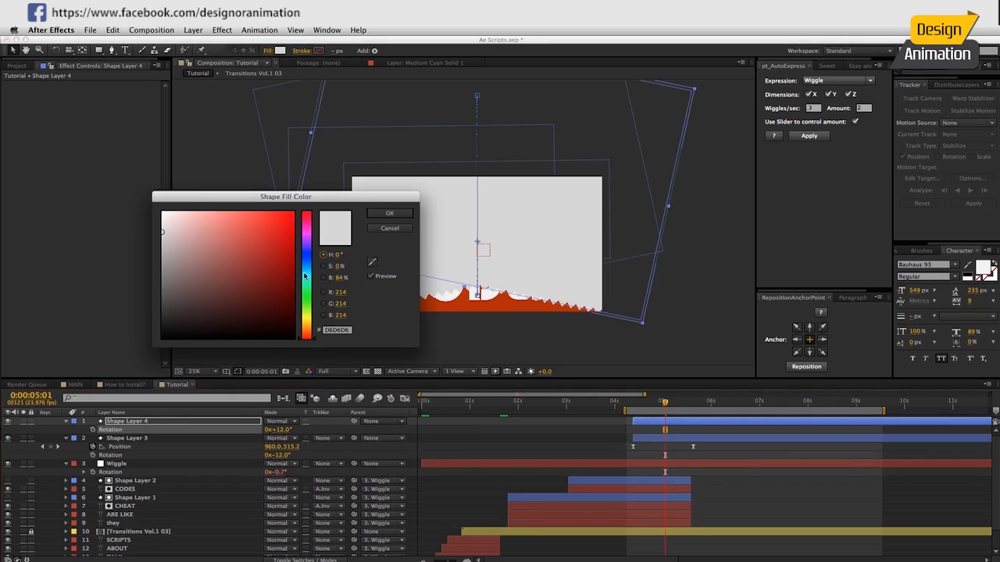
drag(306, 279, 308, 291)
drag(250, 270, 215, 248)
click(390, 214)
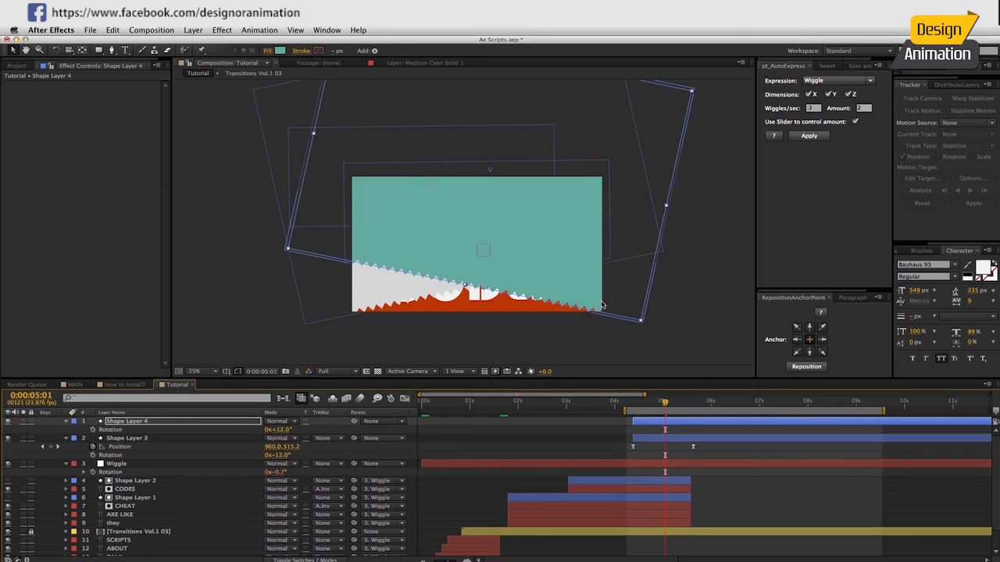
drag(646, 423, 653, 423)
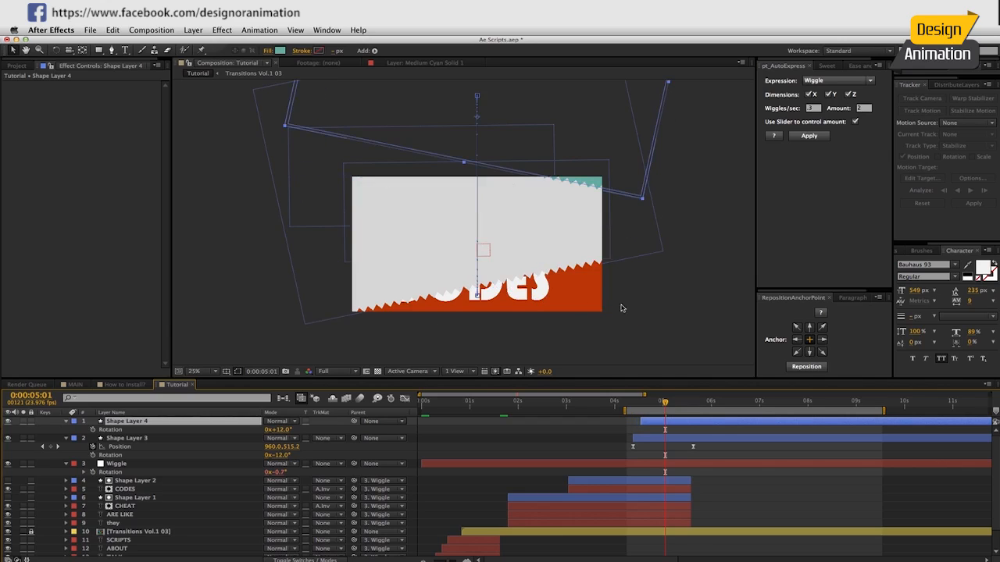
Duplicate the teal zigzag layer, delay the copy by several more frames, and set its rotation to 0°.
key(super+d)
drag(679, 424, 675, 404)
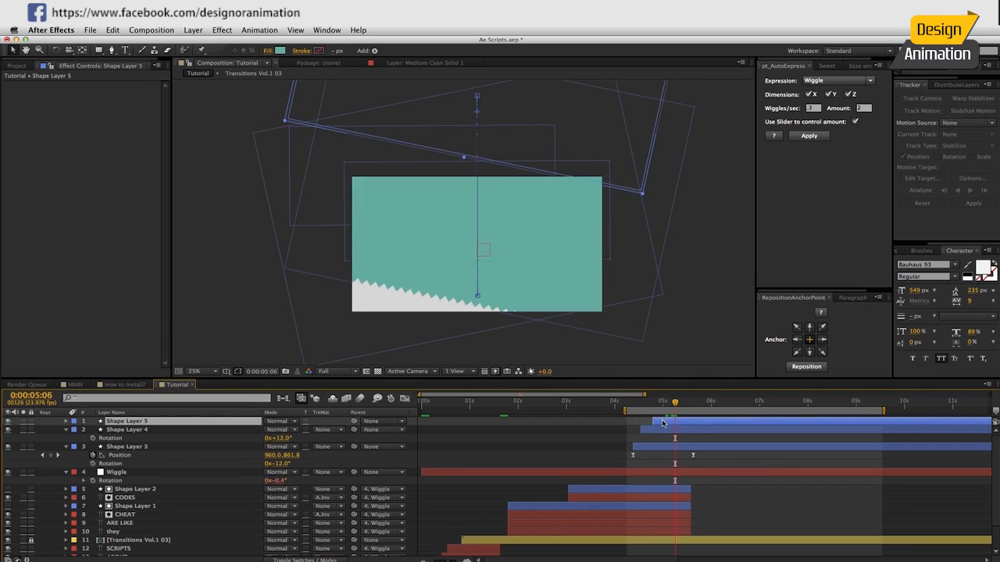
key(r)
click(279, 430)
click(304, 430)
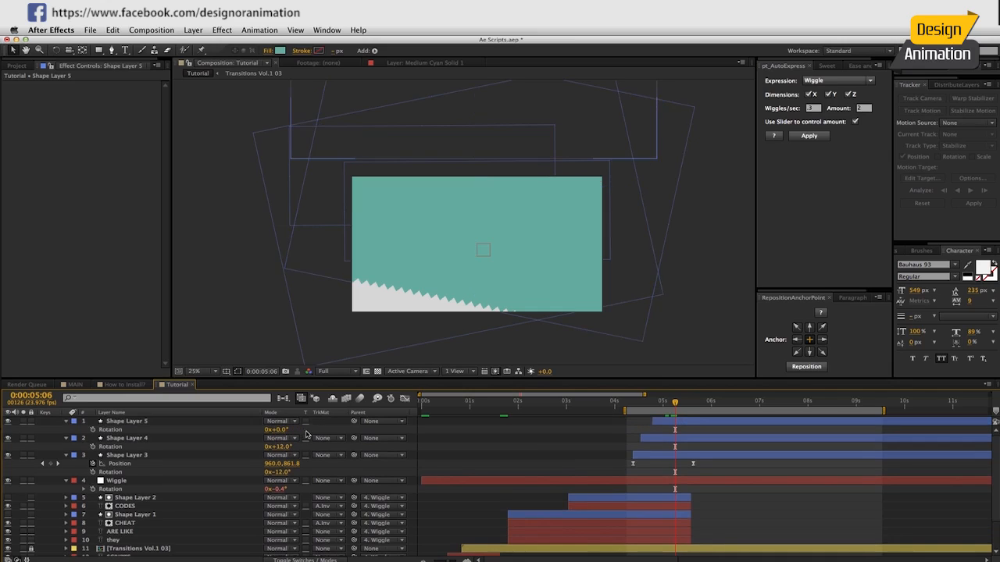
Change the topmost zigzag shape's fill color to coral orange.
drag(677, 404, 721, 403)
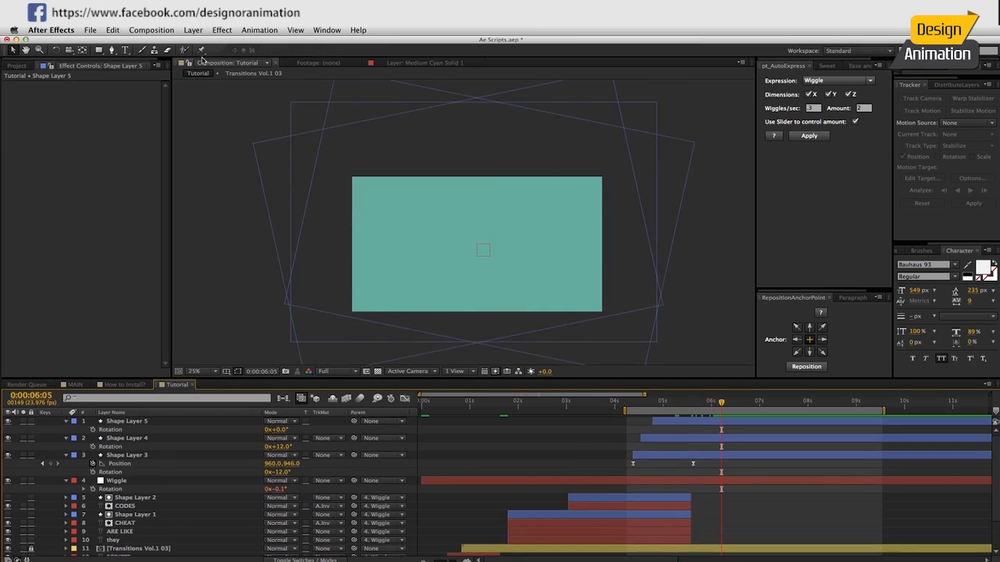
click(129, 422)
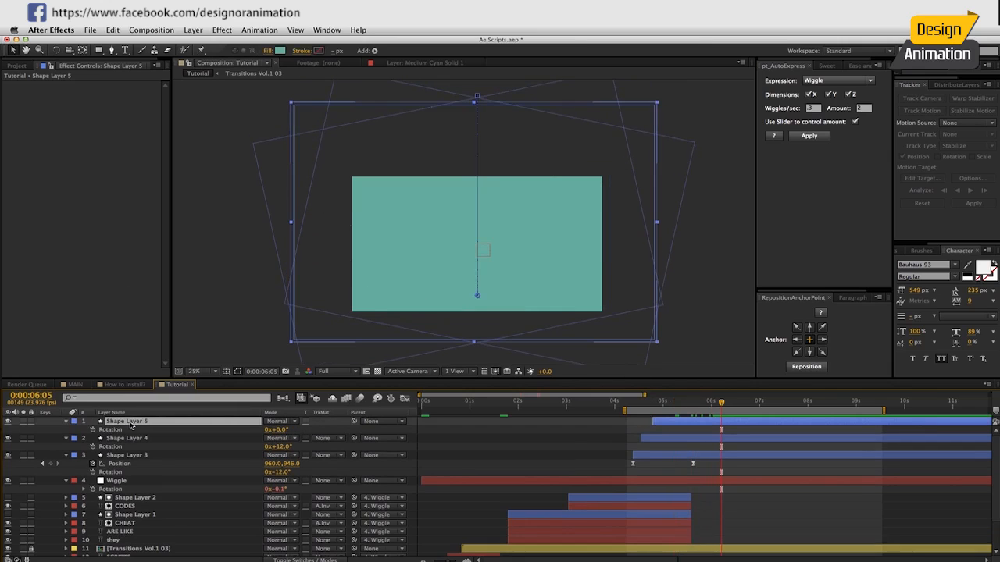
click(278, 51)
drag(308, 259, 307, 329)
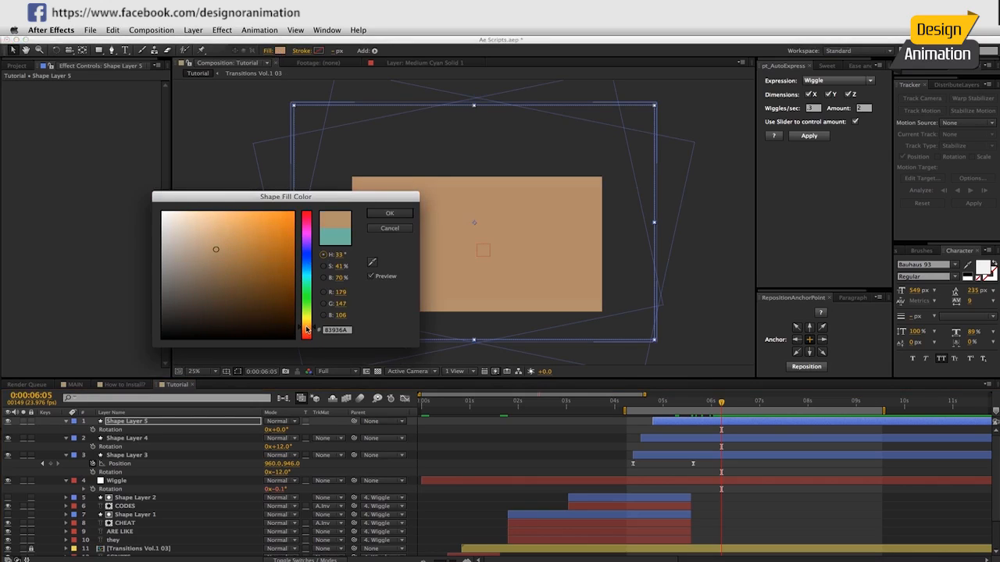
mouse_move(268, 261)
mouse_down()
mouse_move(275, 211)
mouse_move(259, 222)
mouse_up()
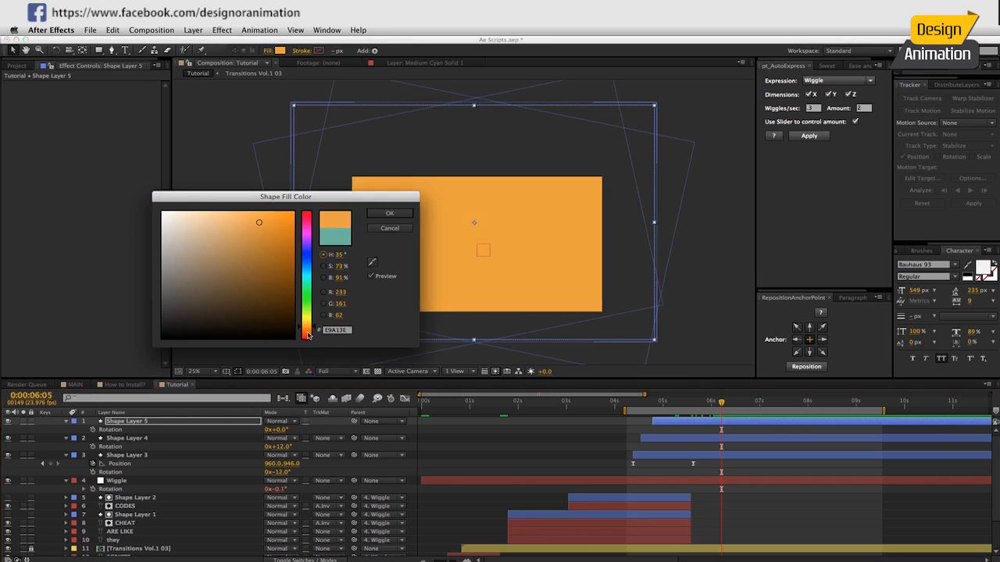
click(309, 336)
mouse_move(266, 270)
mouse_down()
mouse_move(248, 255)
mouse_move(248, 228)
mouse_up()
click(387, 213)
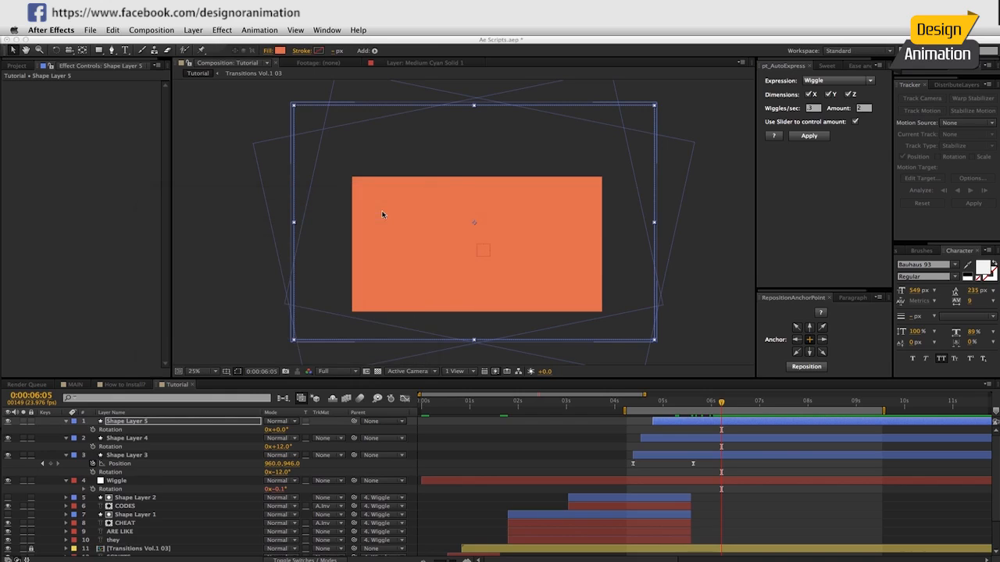
Shift the orange zigzag layer slightly earlier and preview the three-color transition.
drag(720, 404, 635, 410)
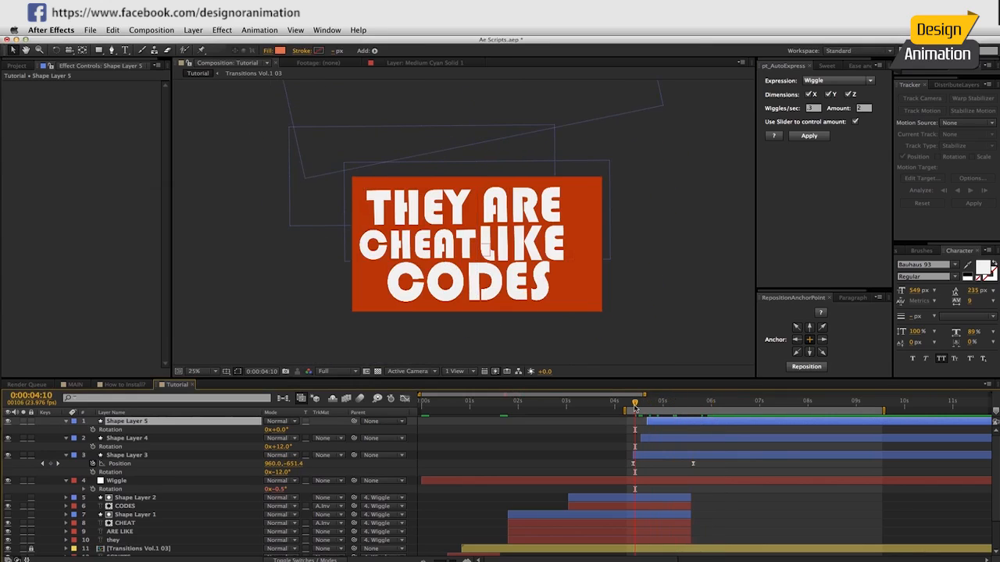
key(space)
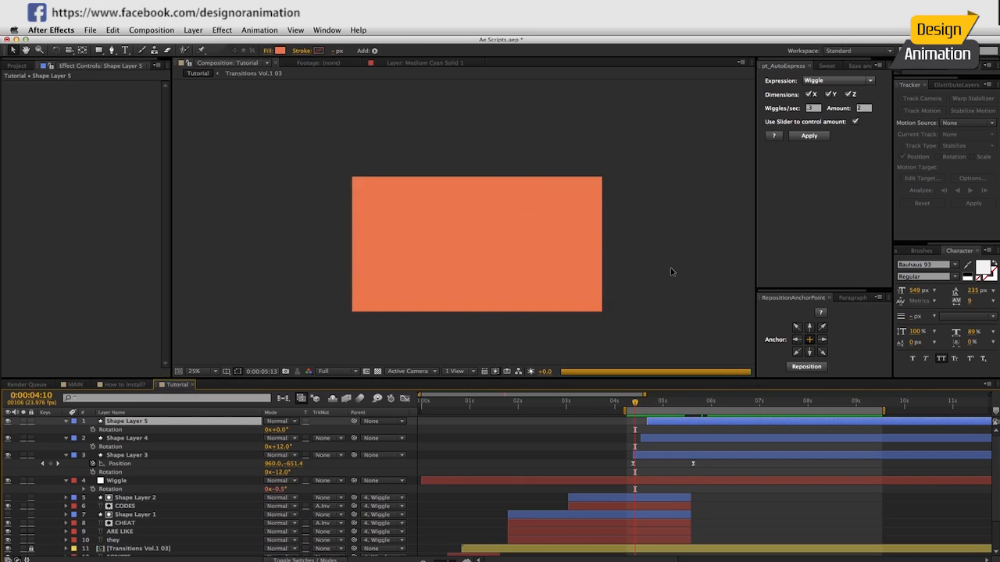
key(space)
drag(637, 404, 670, 404)
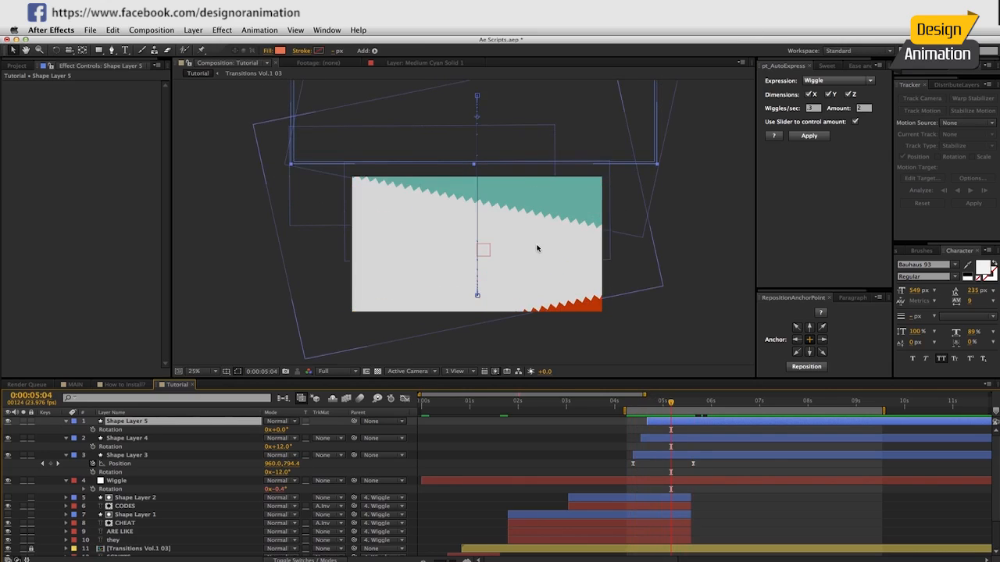
drag(672, 404, 699, 403)
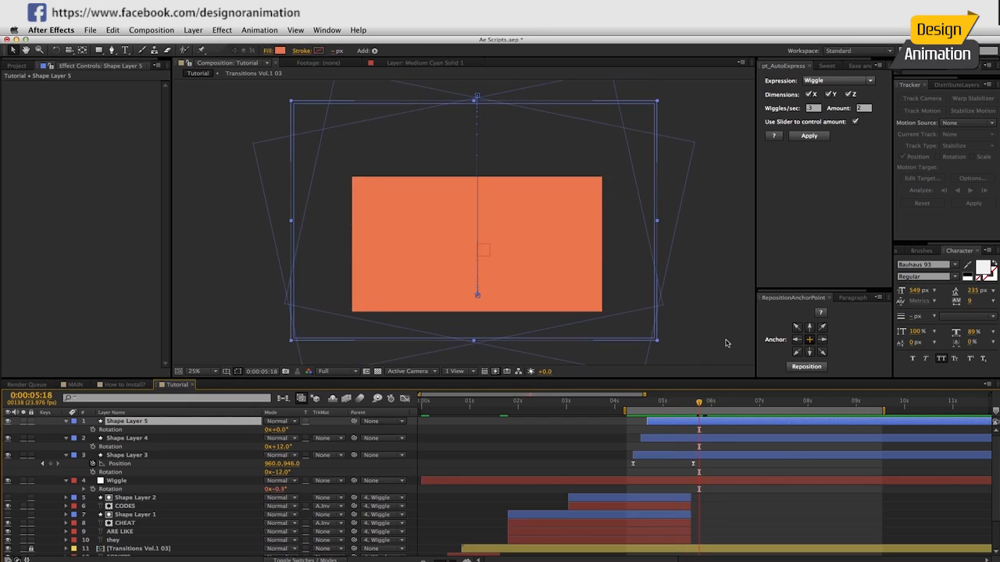
Set the work area from the composition's start to 0:00:05:18 and preview the whole animation.
key(n)
drag(625, 410, 423, 409)
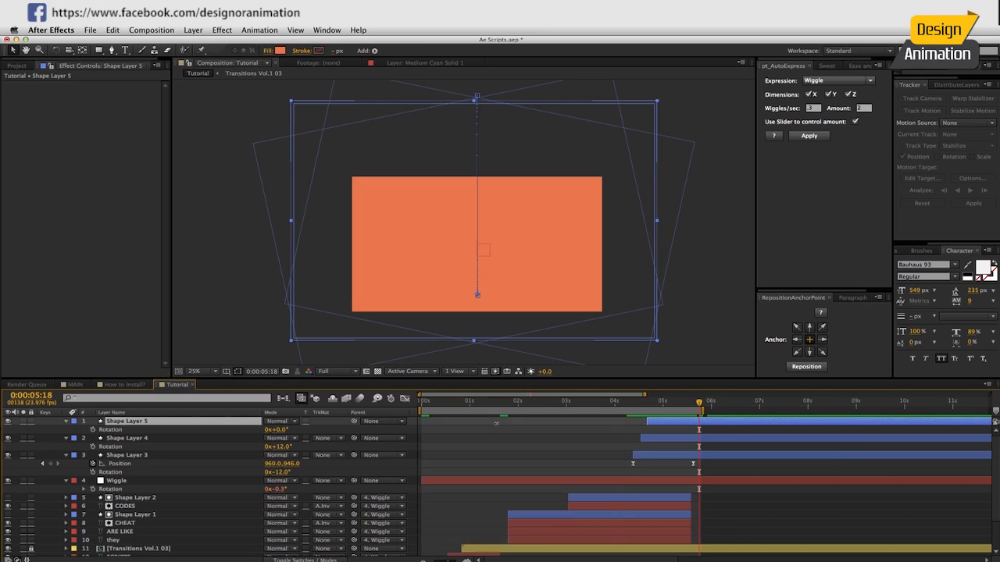
drag(447, 561, 440, 561)
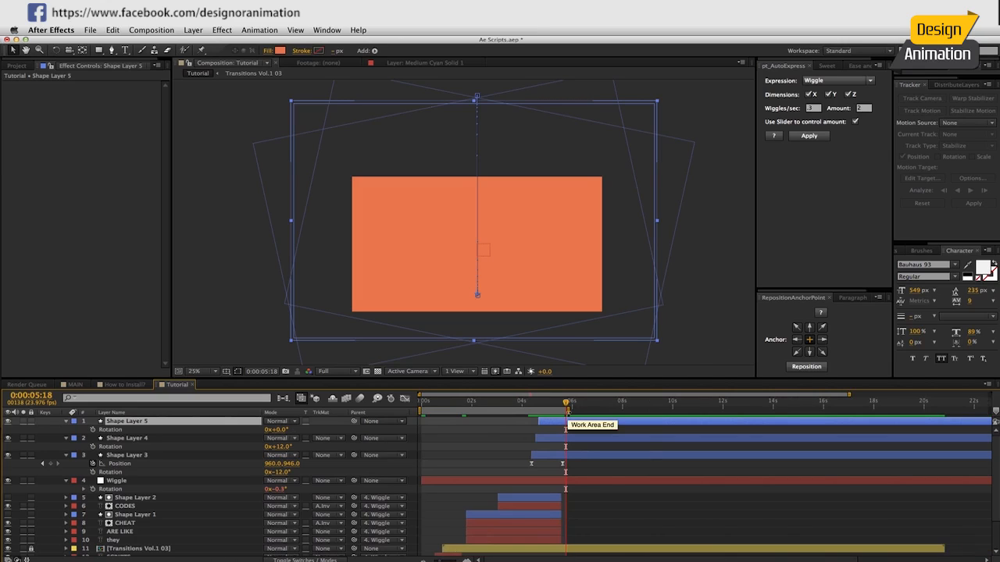
key(KP_0)
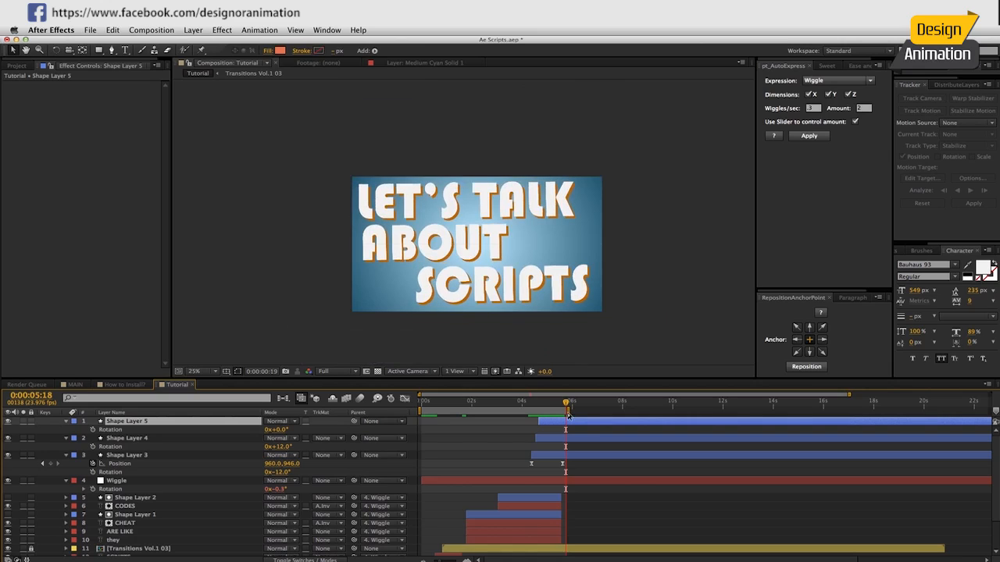